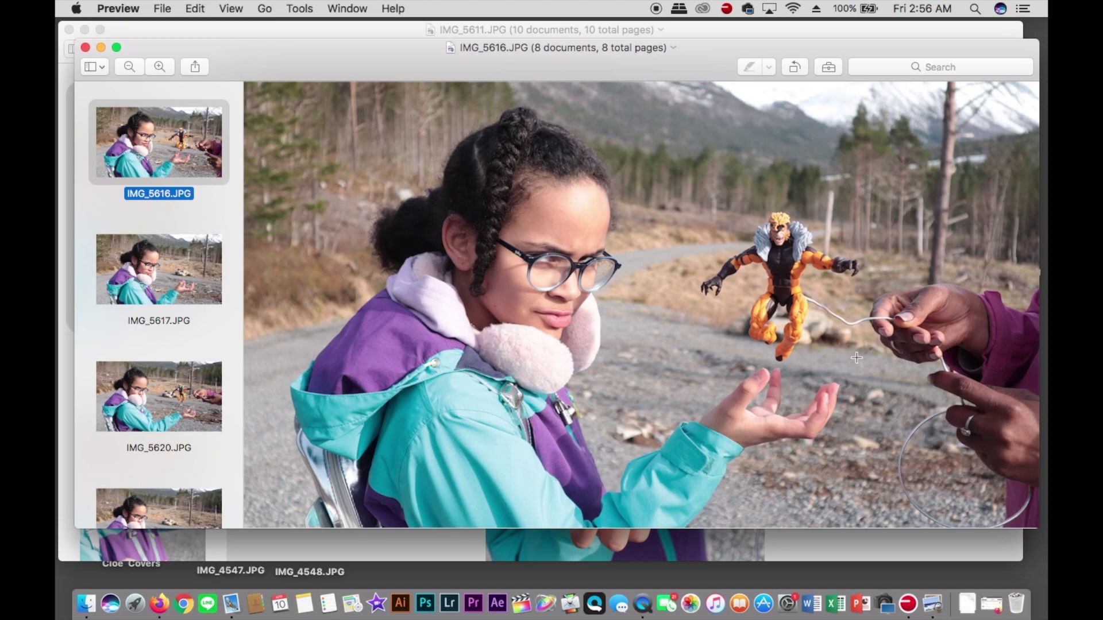
# Step through the remaining photos, IMG_5616 and IMG_5617, in Preview.
pyautogui.press('Down')
pyautogui.press('Up')
pyautogui.press('Down')
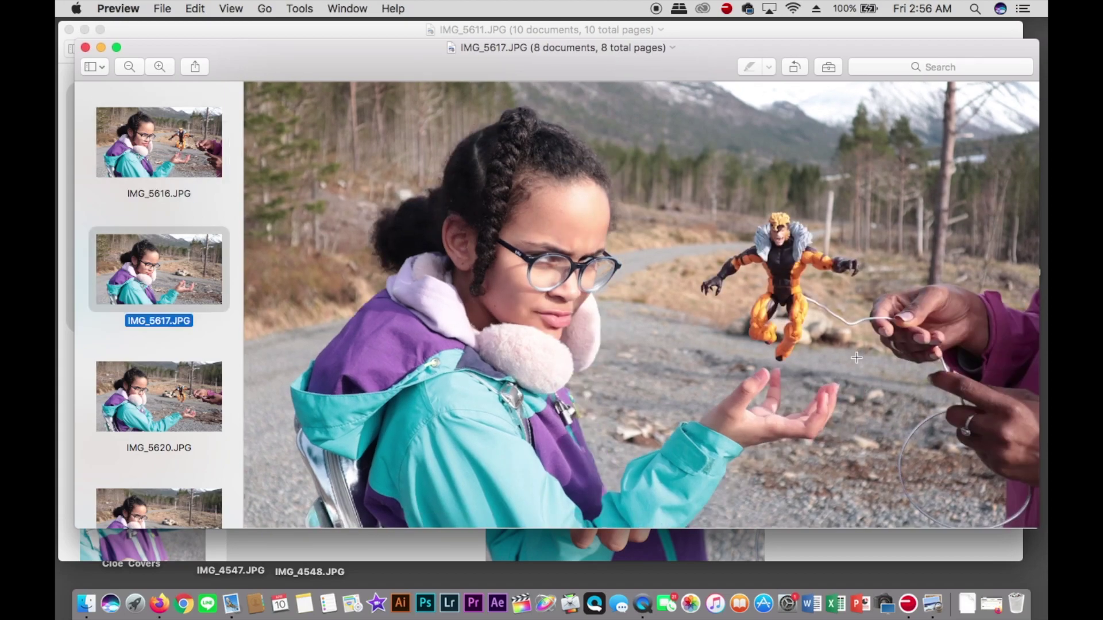
pyautogui.press('Down')
pyautogui.press('Down')
# Close the photo window, quit Preview and launch Final Cut Pro.
pyautogui.press('super+w')
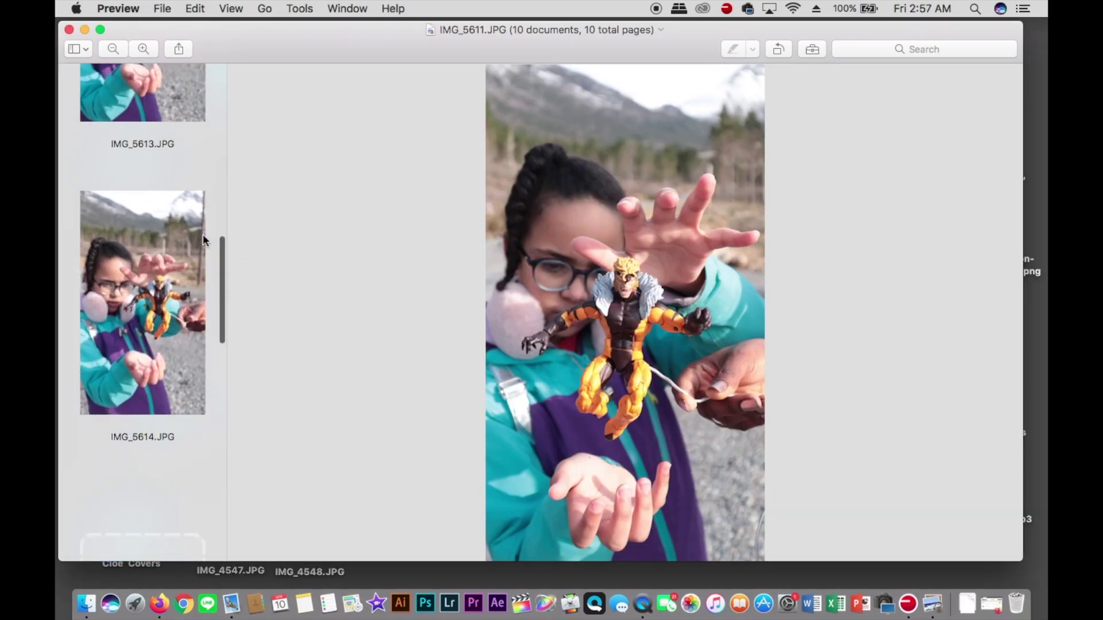
pyautogui.scroll(-15, 202, 233)
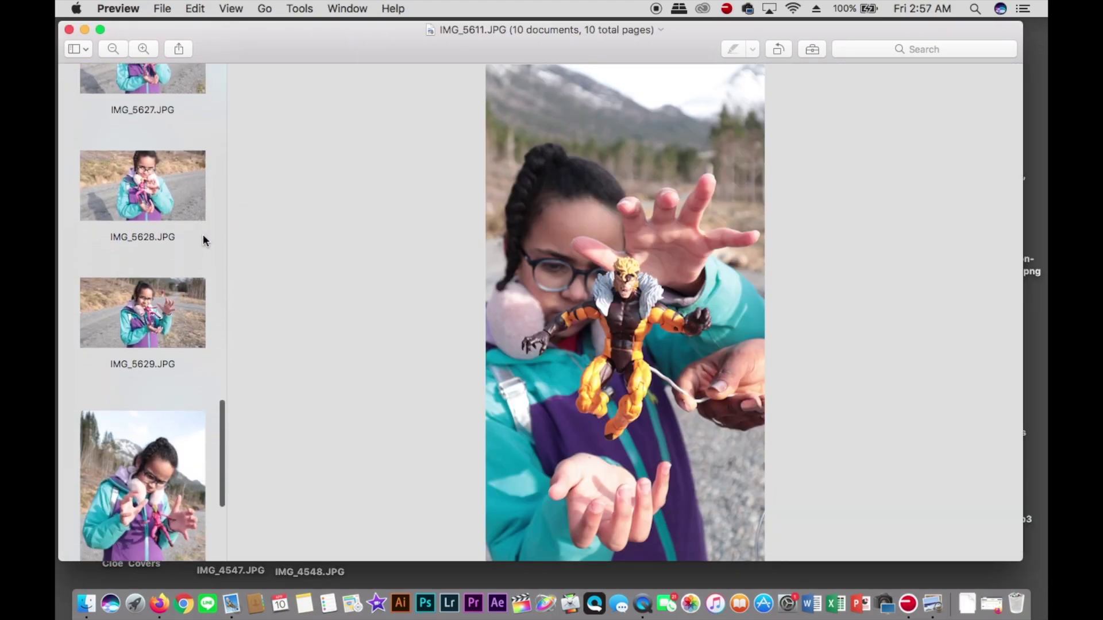
pyautogui.press('super+q')
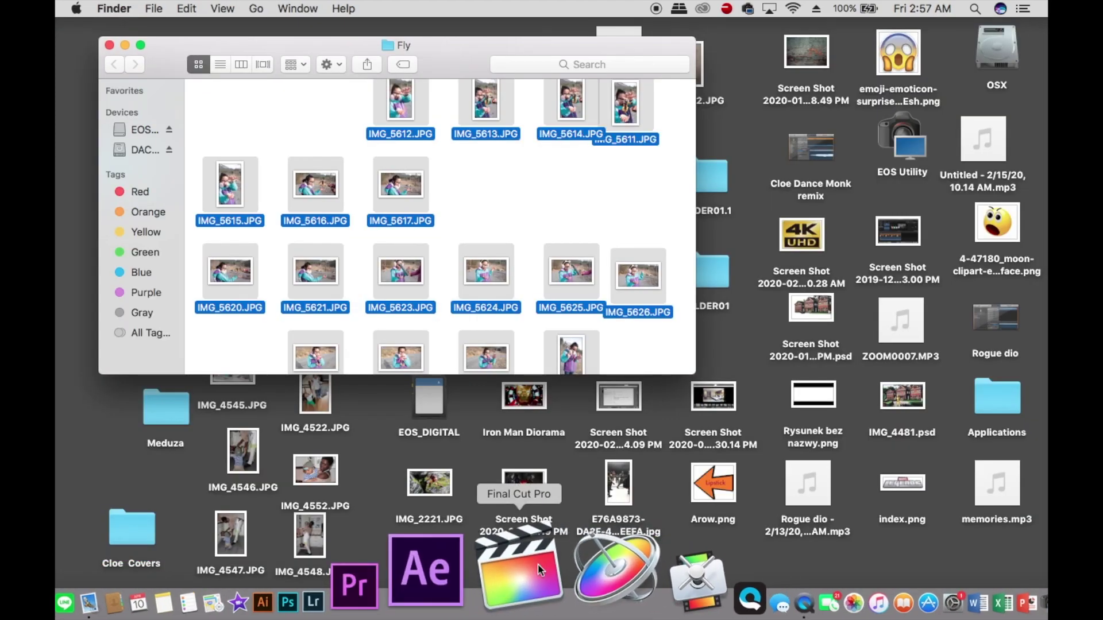
pyautogui.click(538, 563)
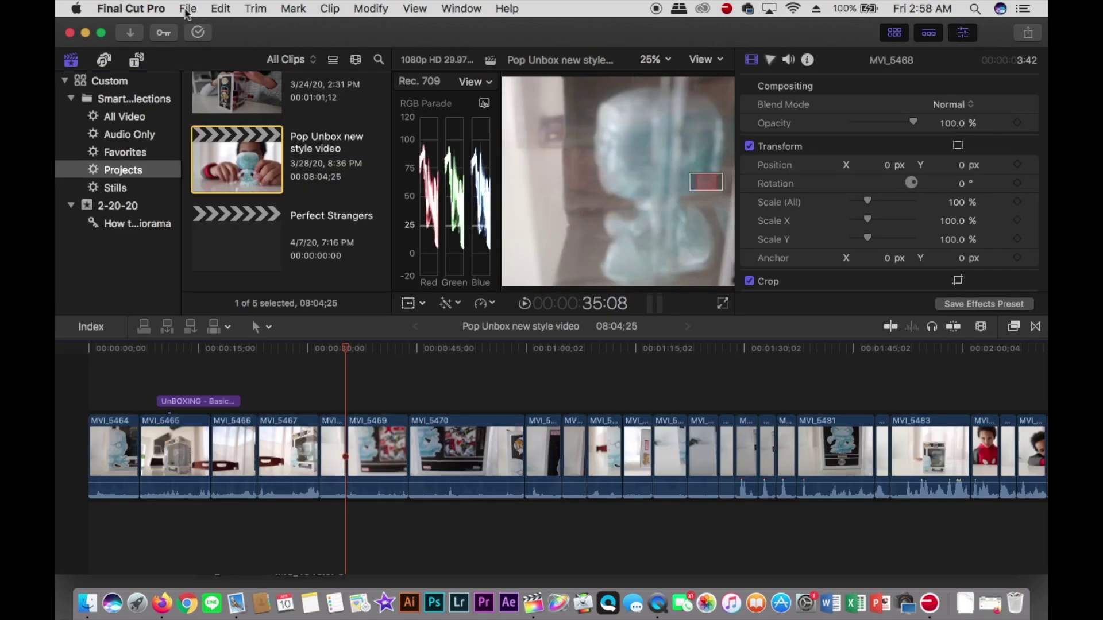
# Create an empty 1080p 59.94p project named Fly in the 2-20-20 event.
pyautogui.click(190, 11)
pyautogui.moveTo(196, 29)
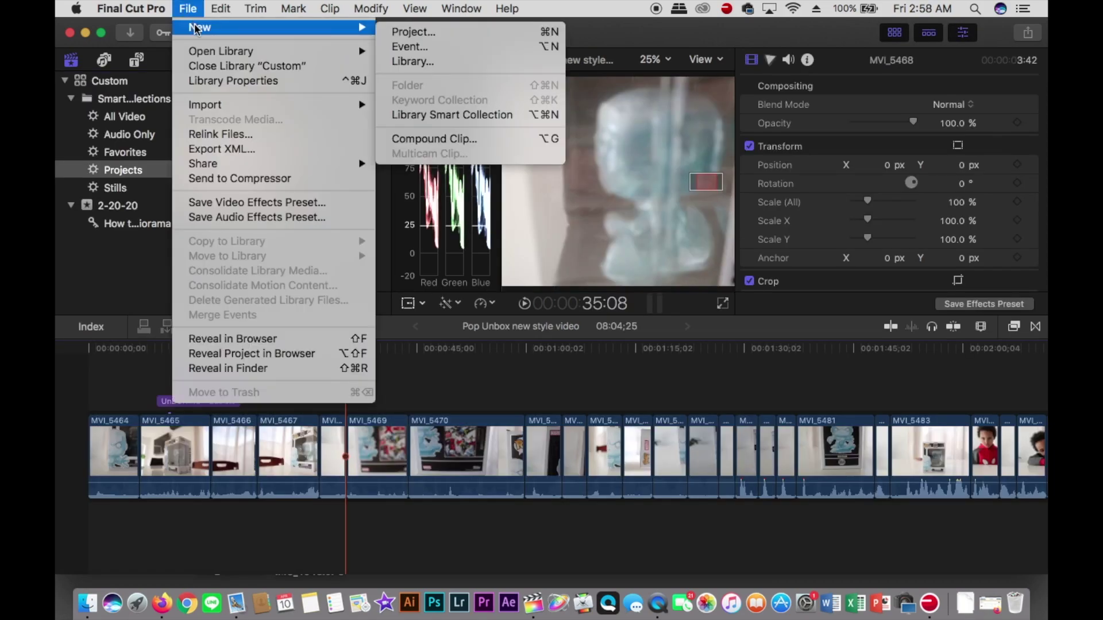
pyautogui.click(398, 33)
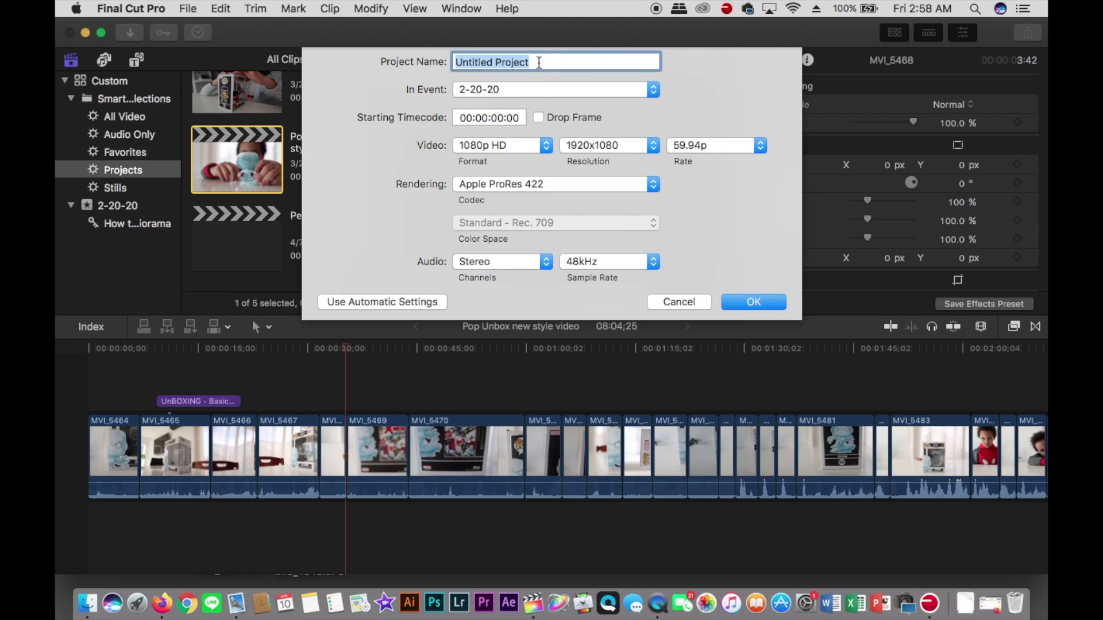
pyautogui.write('Fly')
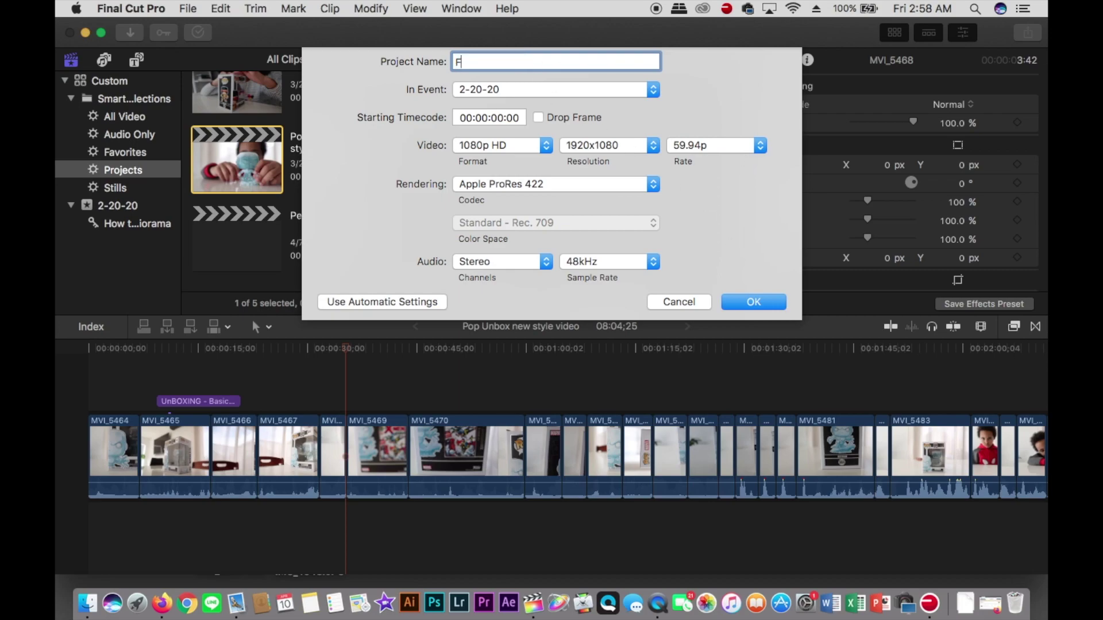
pyautogui.click(759, 305)
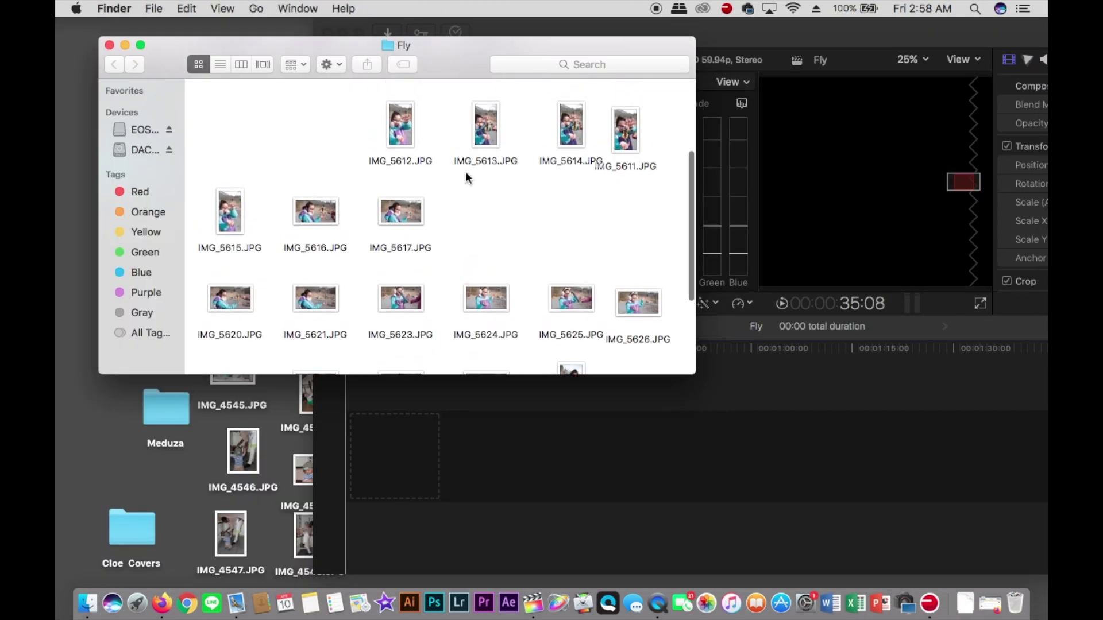
# Drag IMG_5612, IMG_5613, IMG_5615 and IMG_5611 from Finder into the Fly timeline in two stacked rows.
pyautogui.scroll(2, 465, 171)
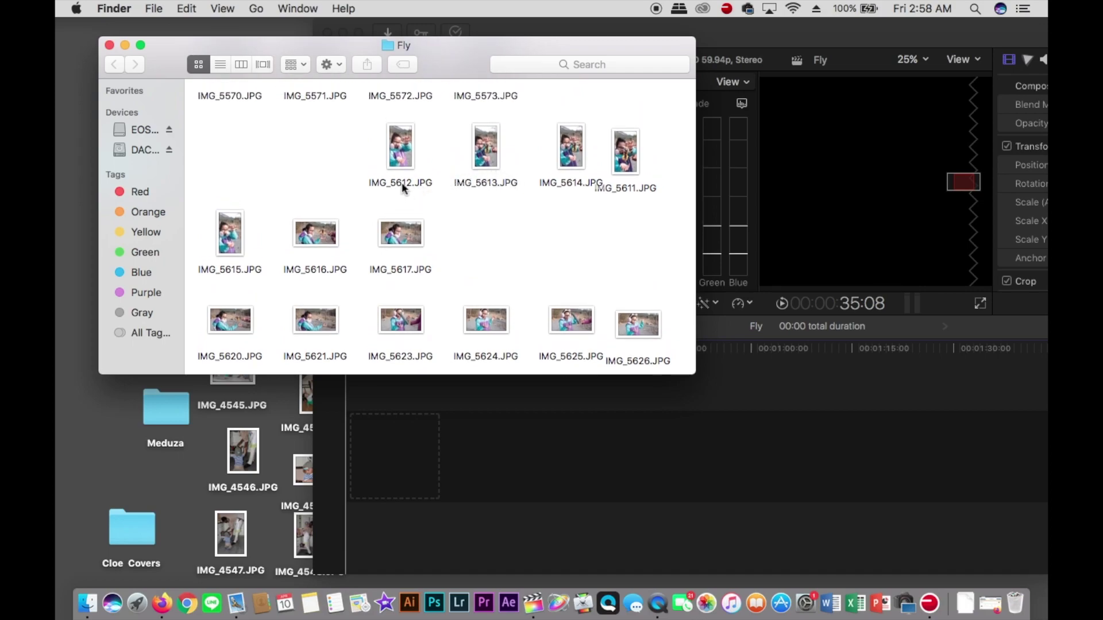
pyautogui.moveTo(402, 197); pyautogui.dragTo(396, 457)
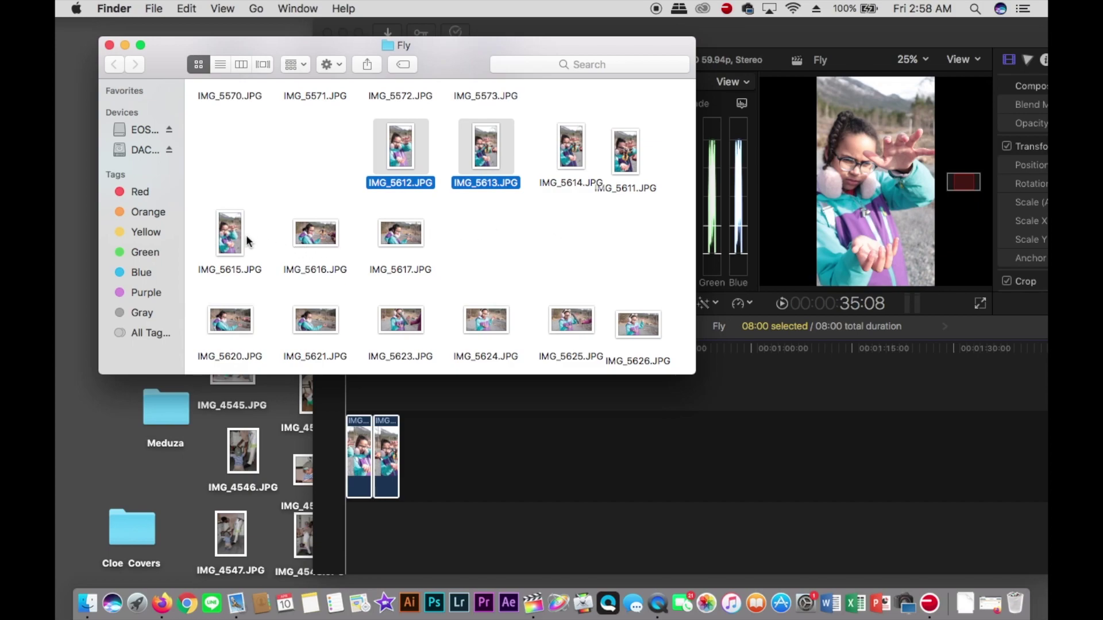
pyautogui.moveTo(247, 236); pyautogui.dragTo(436, 459)
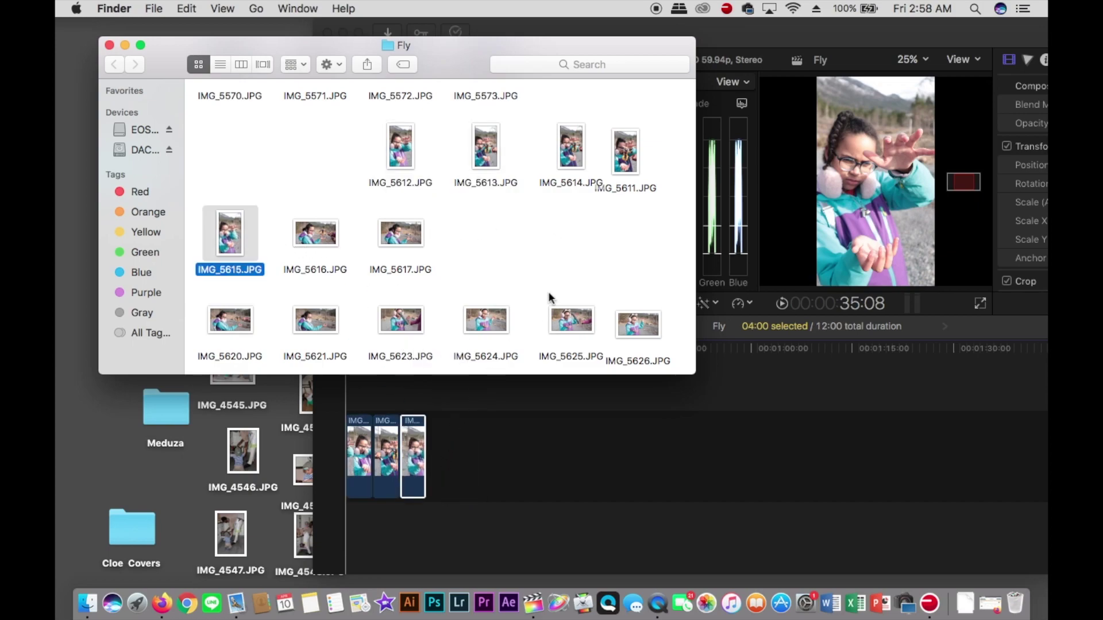
pyautogui.moveTo(633, 175); pyautogui.dragTo(470, 463)
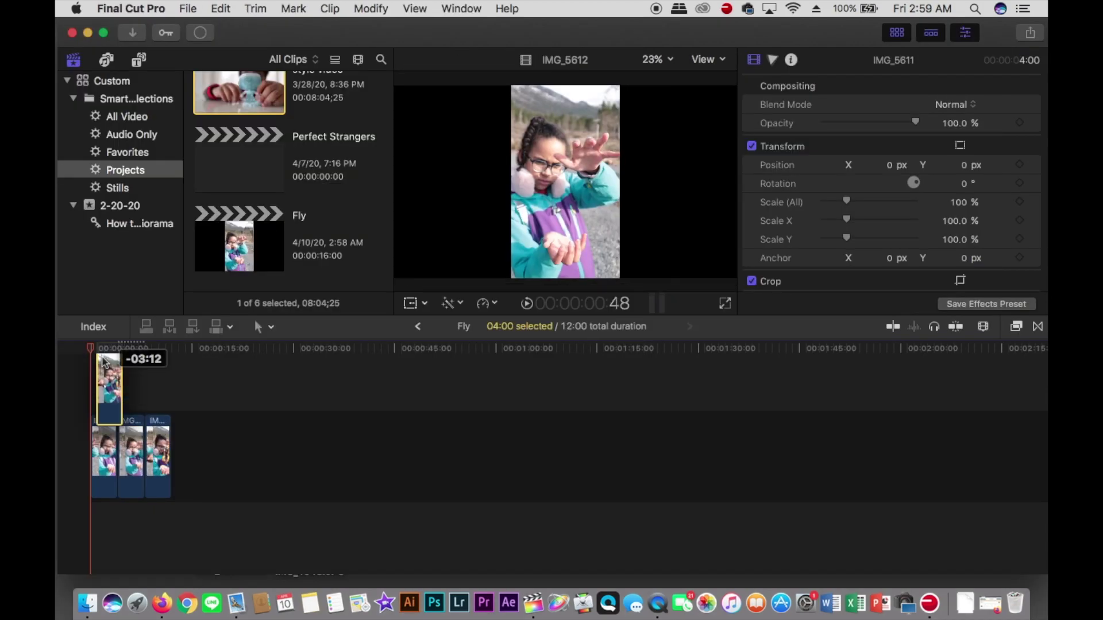
pyautogui.moveTo(104, 362); pyautogui.dragTo(135, 359)
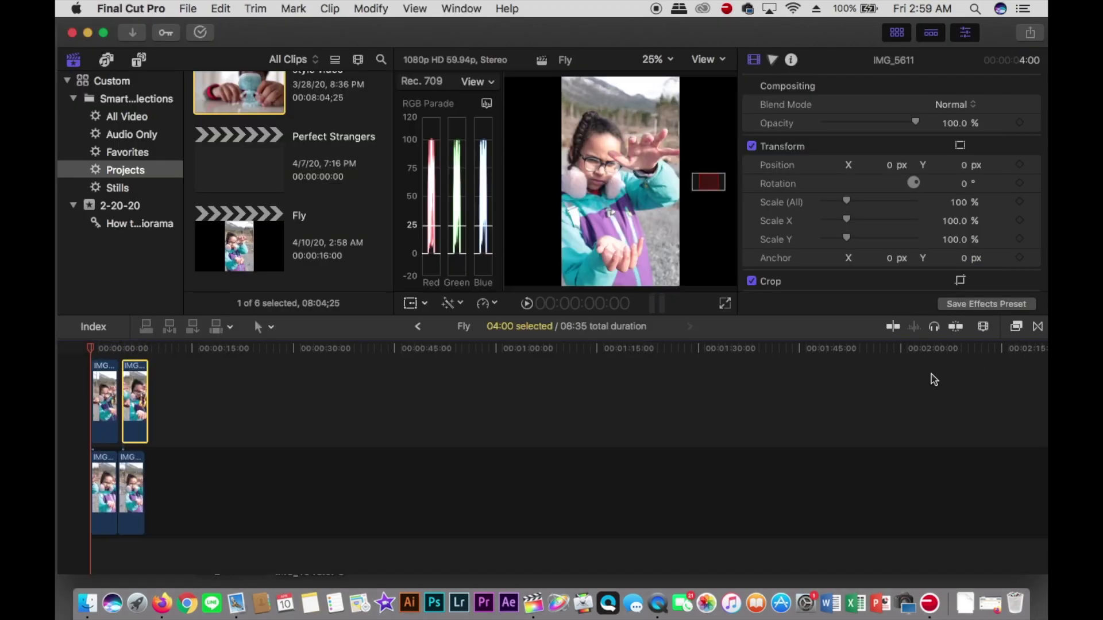
pyautogui.click(807, 390)
# Shift IMG_5611 slightly earlier in the zoomed timeline so it sits above IMG_5615.
pyautogui.click(138, 359)
pyautogui.press('super+equal')
pyautogui.moveTo(138, 358); pyautogui.dragTo(216, 369)
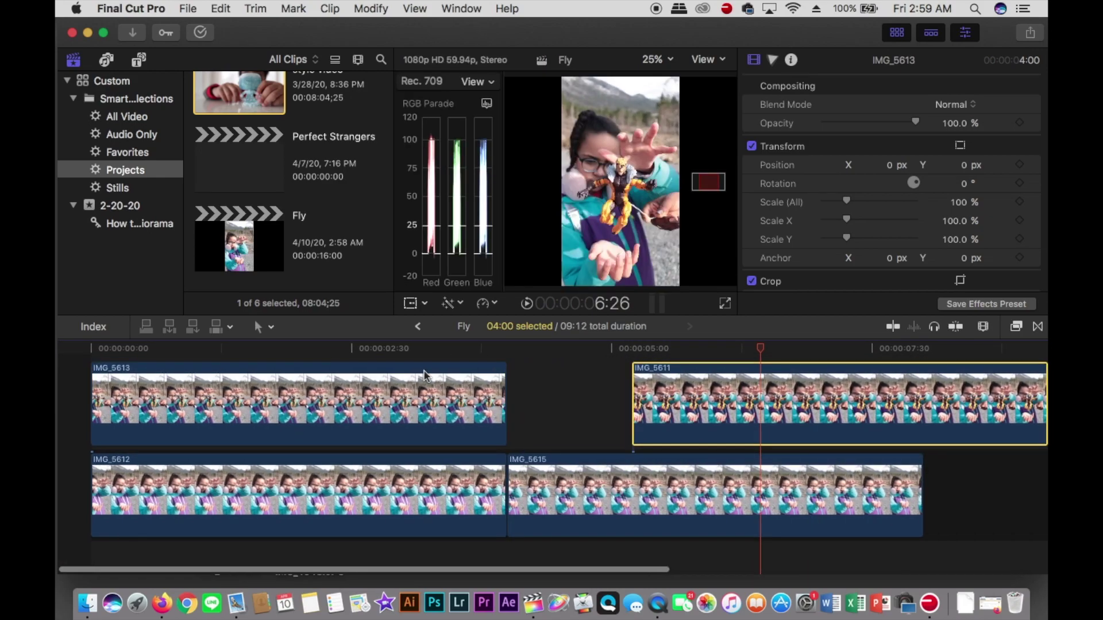
pyautogui.click(176, 355)
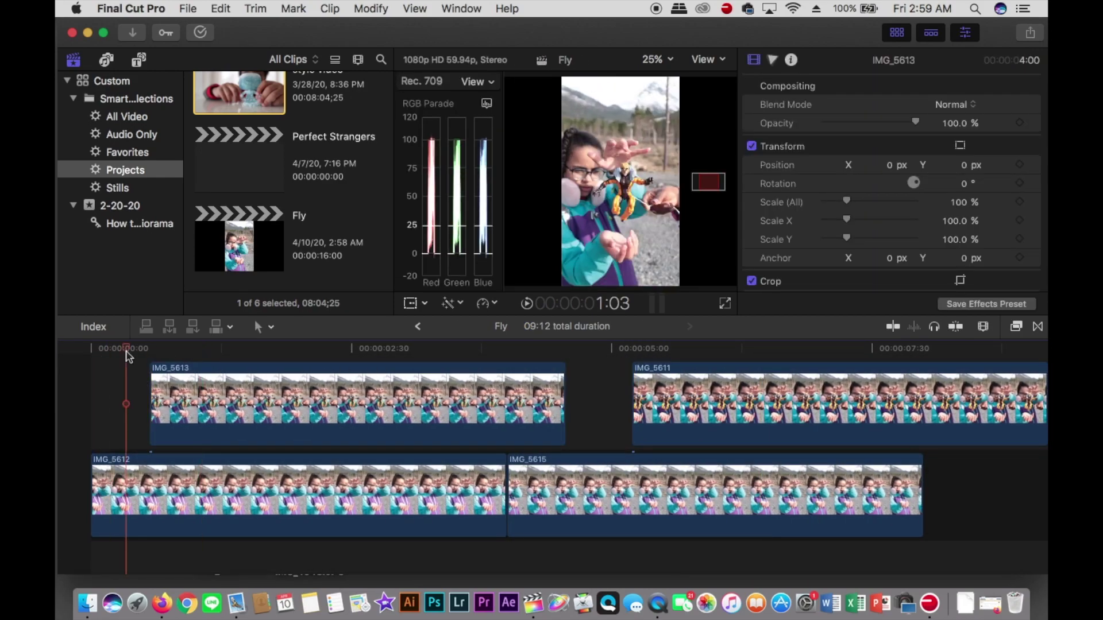
# Hide the Browser, set the viewer to 75% and place the playhead near 0:18.
pyautogui.click(897, 33)
pyautogui.click(658, 59)
pyautogui.click(666, 154)
pyautogui.click(123, 349)
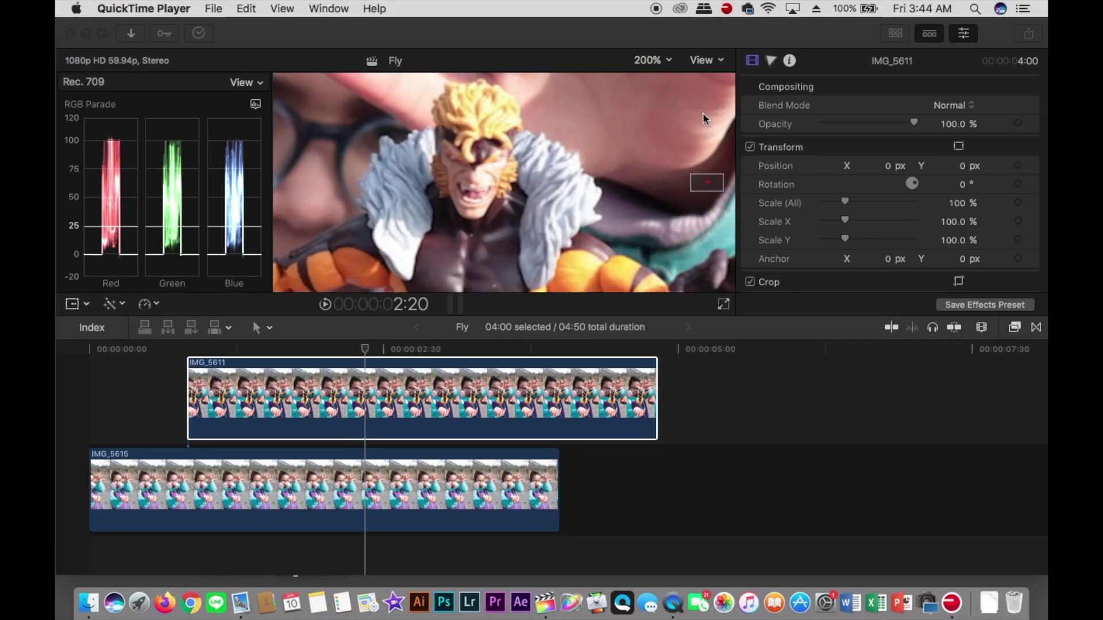
pyautogui.click(1014, 328)
# Apply Draw Mask to IMG_5611 and set the viewer to 50%, panned to the lower part.
pyautogui.moveTo(817, 395); pyautogui.dragTo(501, 411)
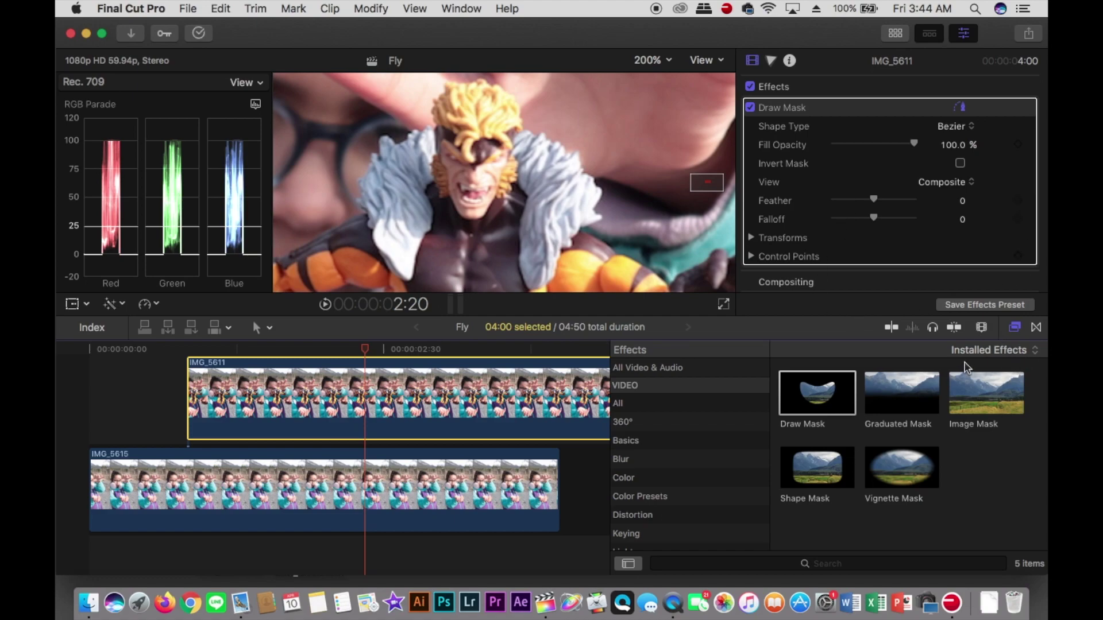
pyautogui.click(1015, 327)
pyautogui.press('super+minus')
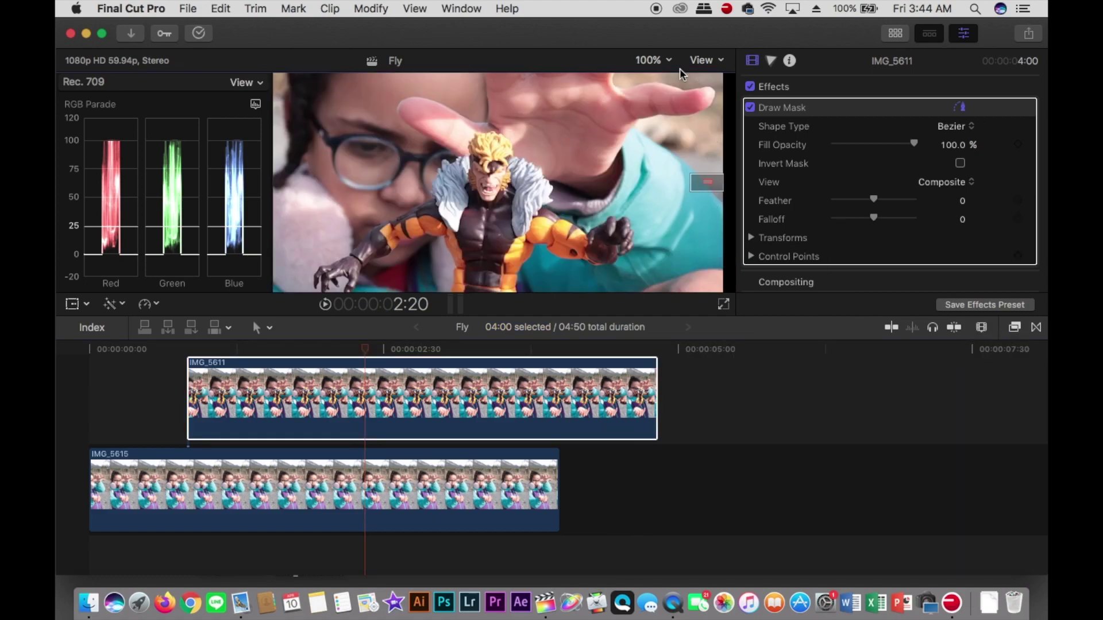
pyautogui.click(651, 60)
pyautogui.click(669, 153)
pyautogui.click(669, 61)
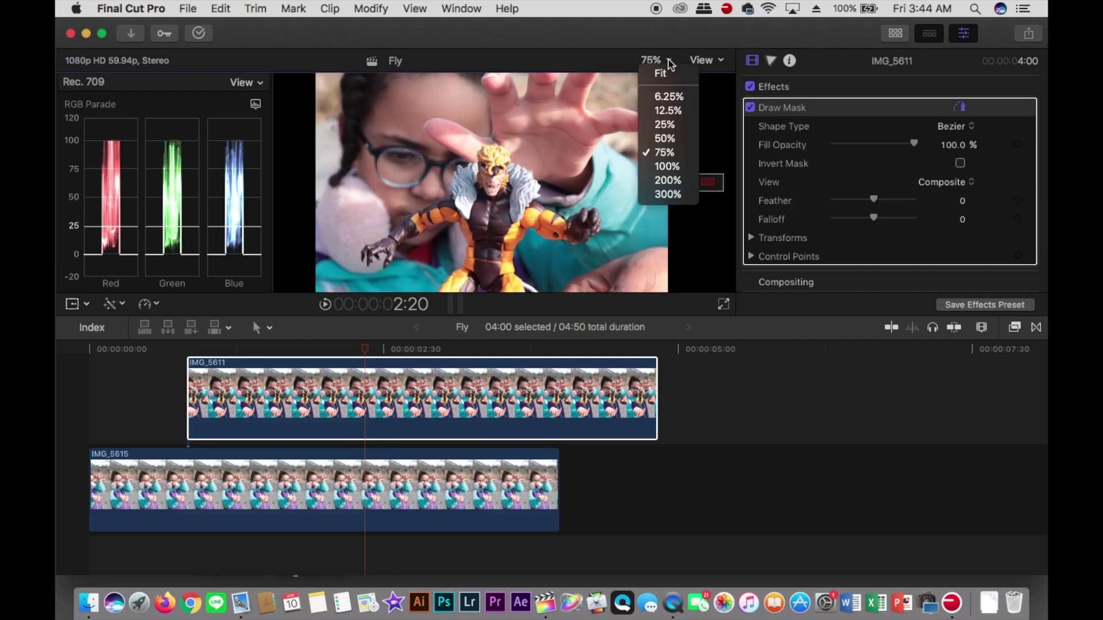
pyautogui.click(666, 138)
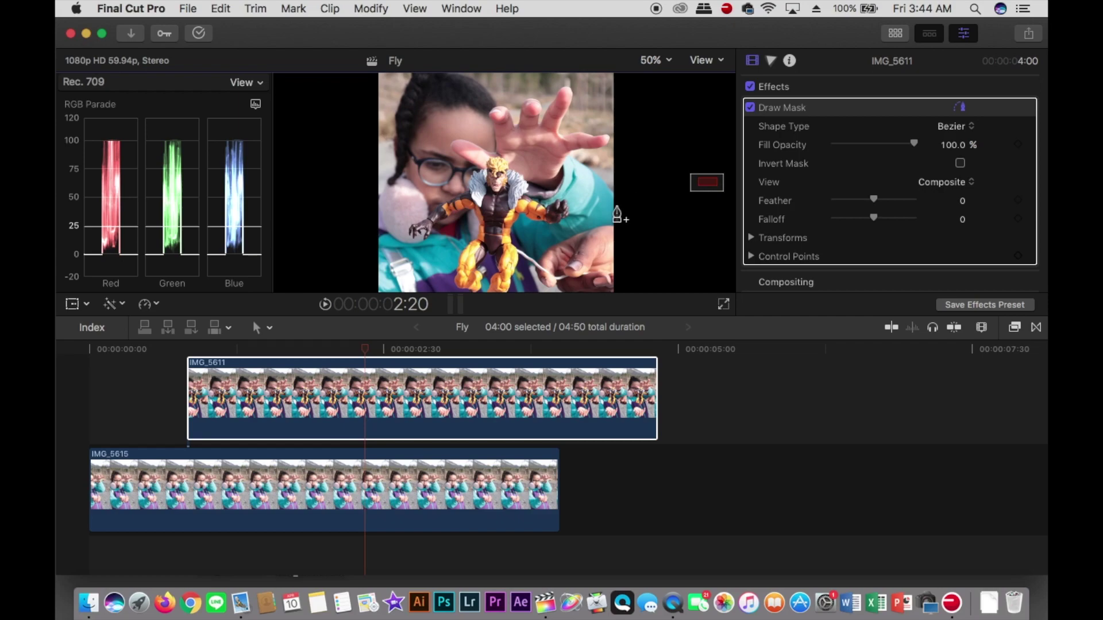
pyautogui.moveTo(706, 180); pyautogui.dragTo(705, 185)
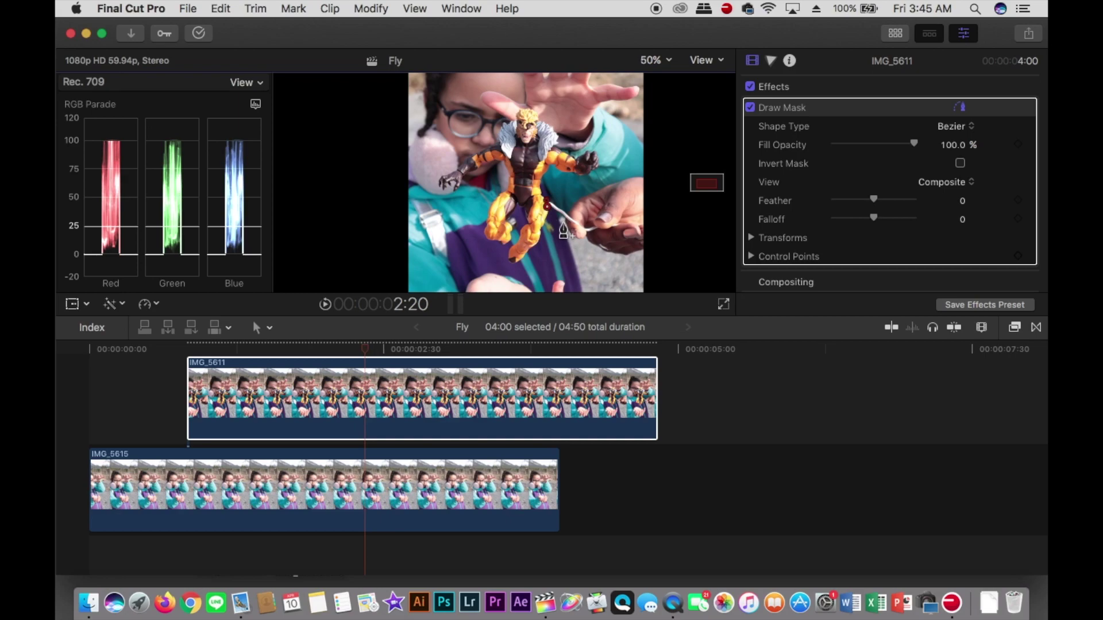
# Place eight mask points around the hand at the lower right of the frame.
pyautogui.click(562, 222)
pyautogui.click(571, 240)
pyautogui.click(599, 255)
pyautogui.click(630, 262)
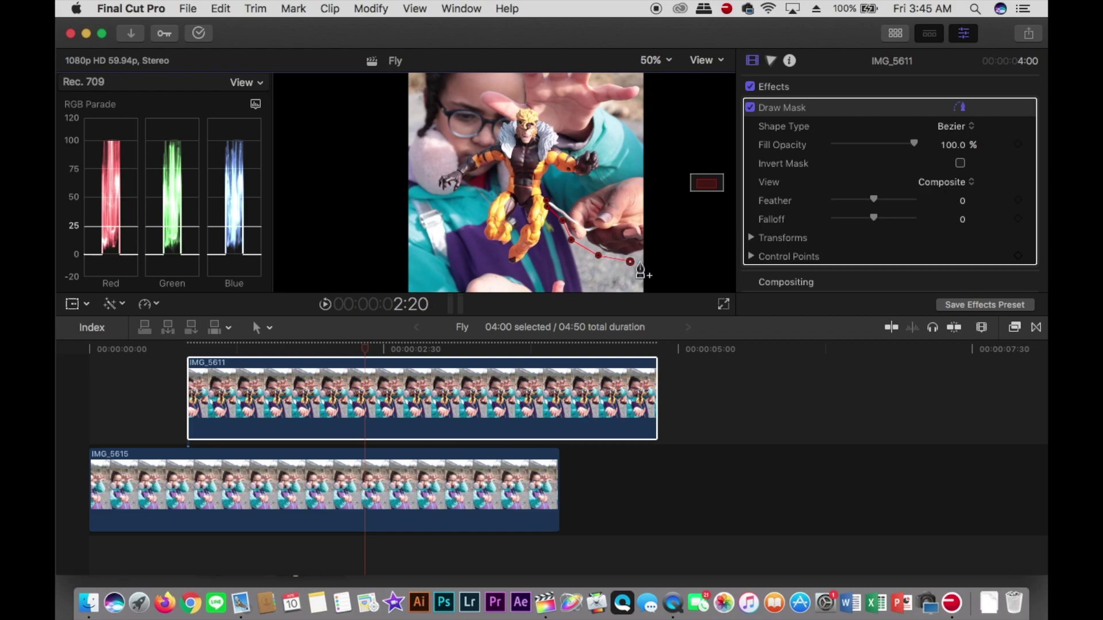
pyautogui.click(642, 262)
pyautogui.click(644, 173)
pyautogui.click(601, 181)
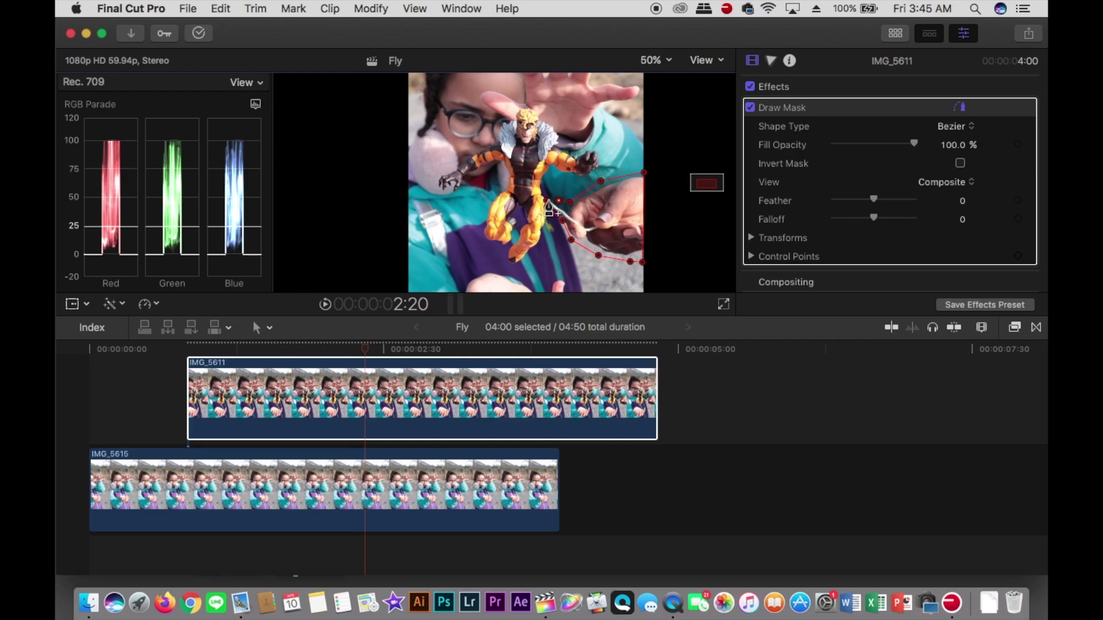
pyautogui.click(548, 204)
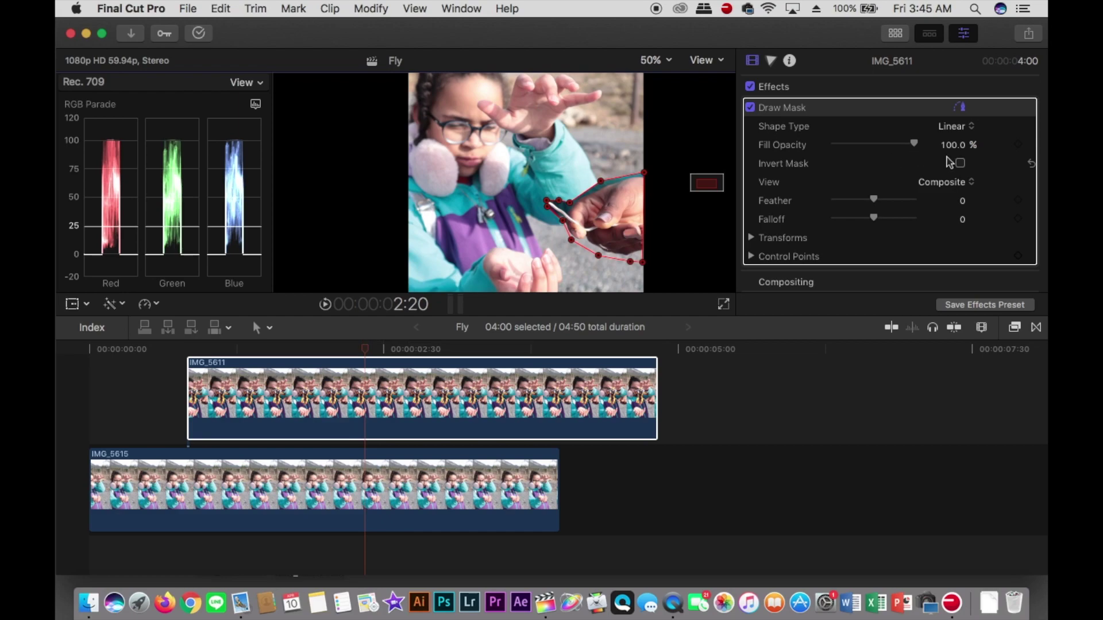
# Turn on Invert Mask for IMG_5611 so the hand disappears, and show transform controls.
pyautogui.click(960, 164)
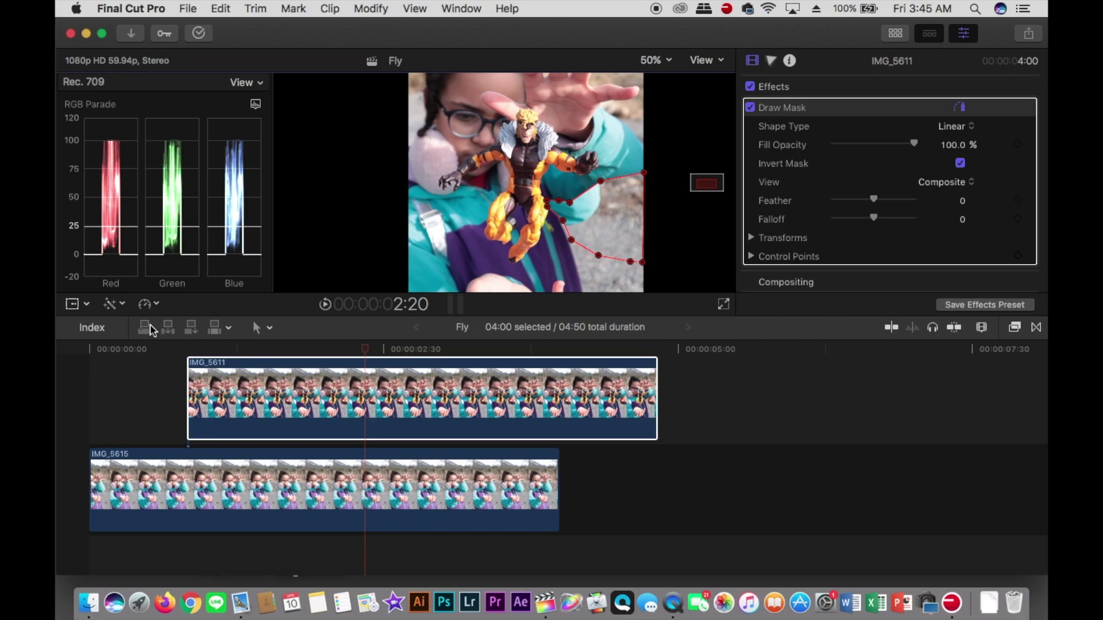
pyautogui.click(72, 305)
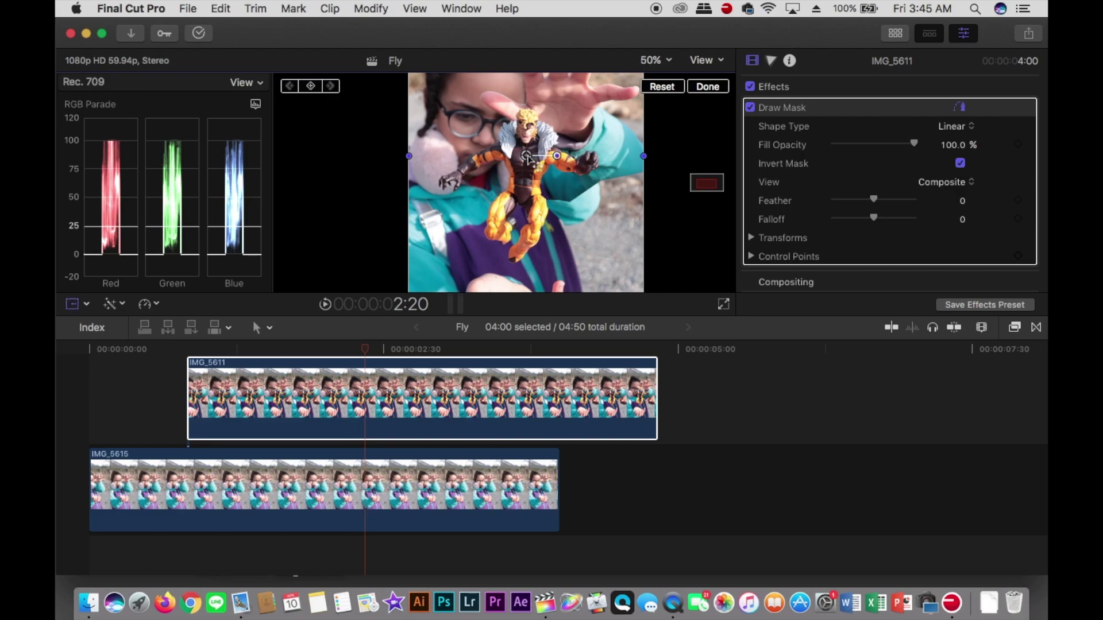
pyautogui.click(438, 377)
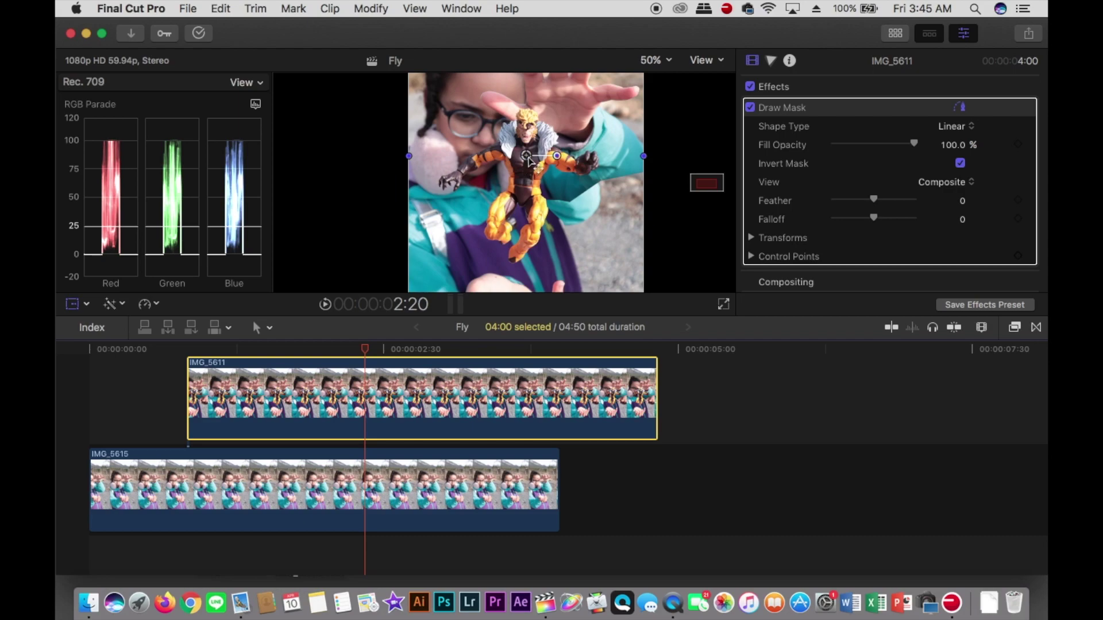
# Scale IMG_5615 to 124% and move it to X 100.7, Y 31.1 px.
pyautogui.click(530, 162)
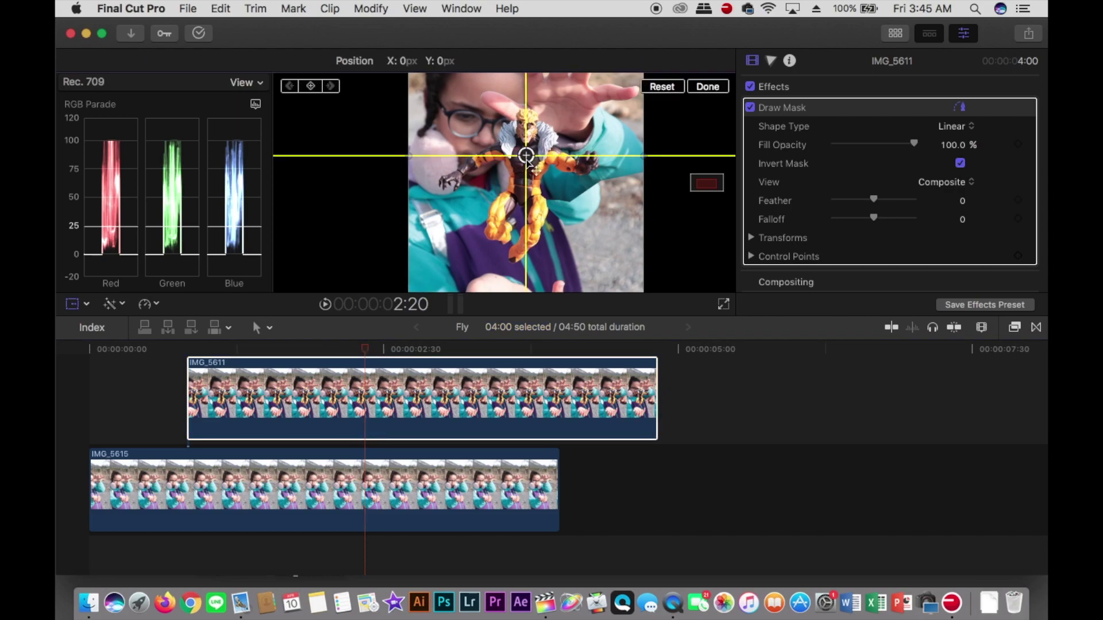
pyautogui.click(347, 476)
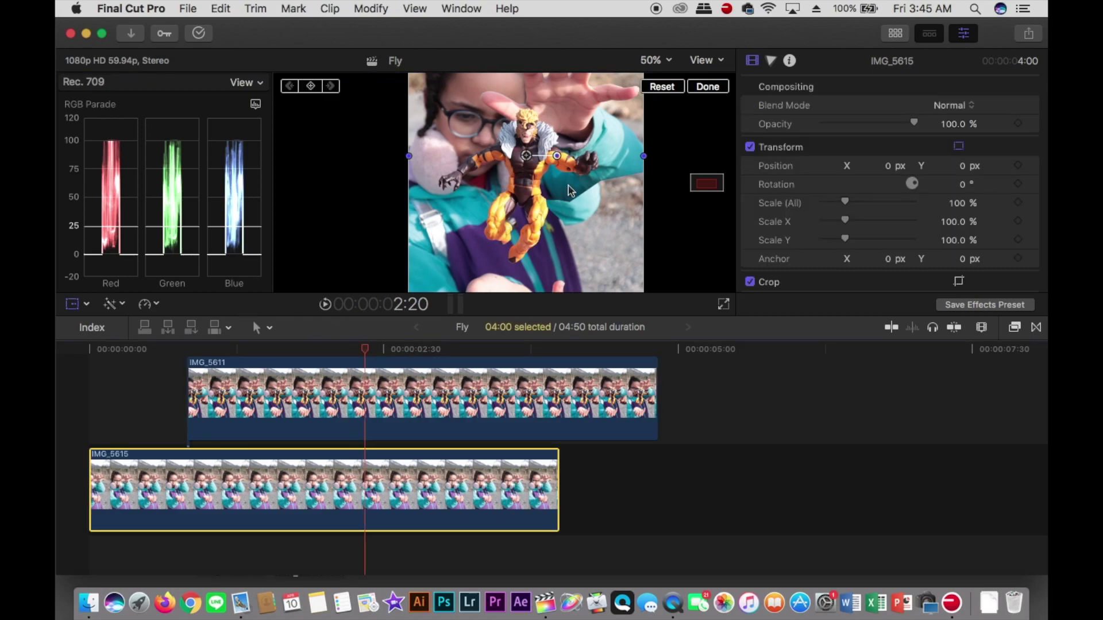
pyautogui.click(531, 161)
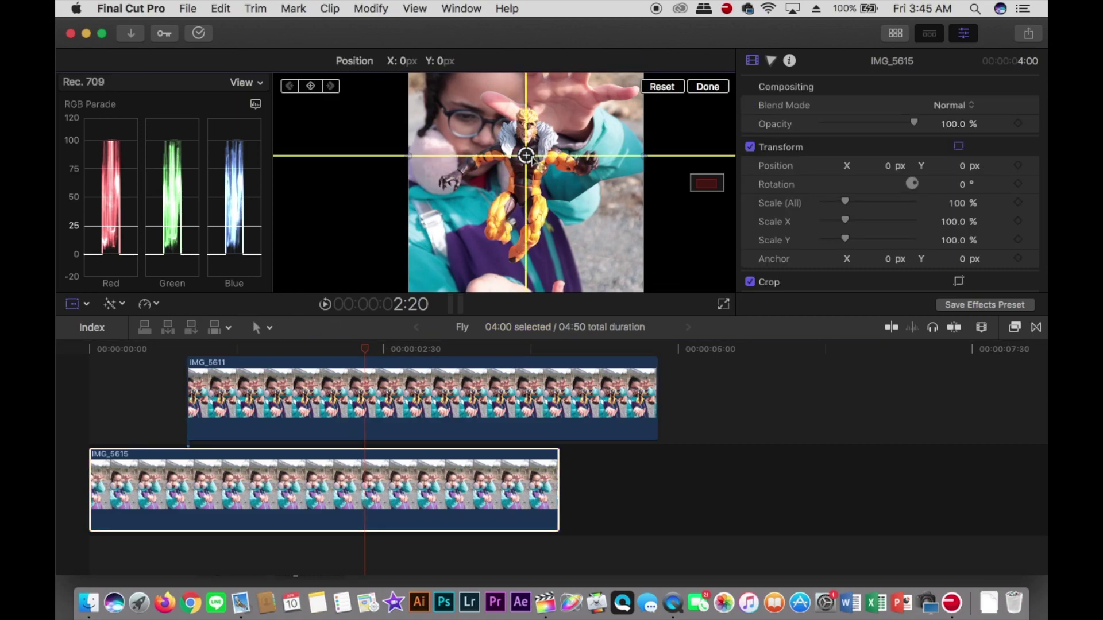
pyautogui.moveTo(537, 160); pyautogui.dragTo(562, 157)
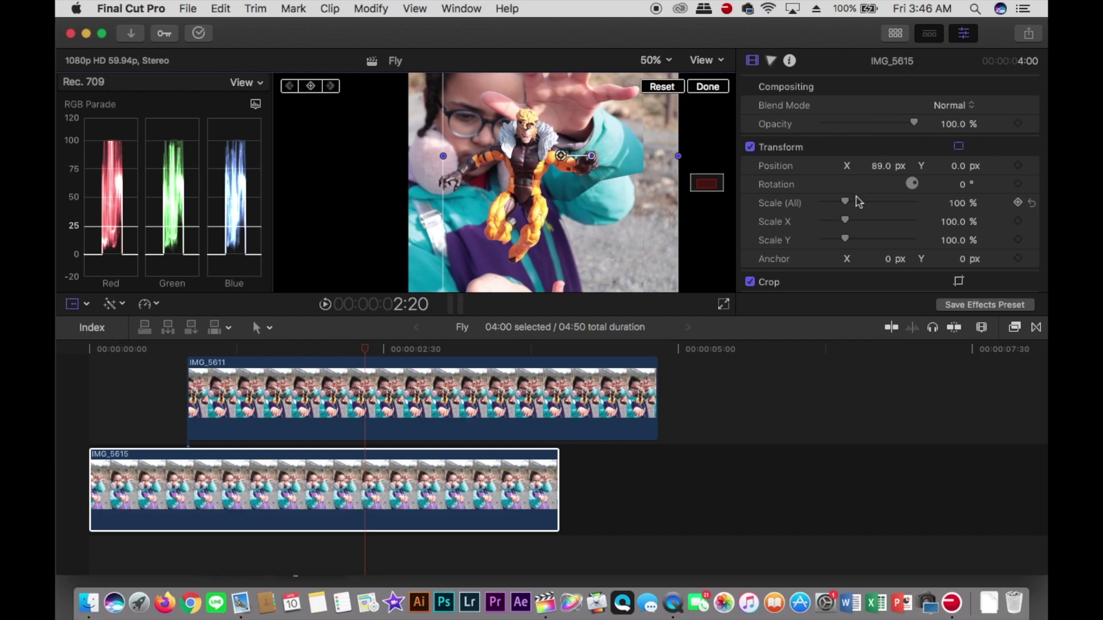
pyautogui.moveTo(846, 201); pyautogui.dragTo(855, 205)
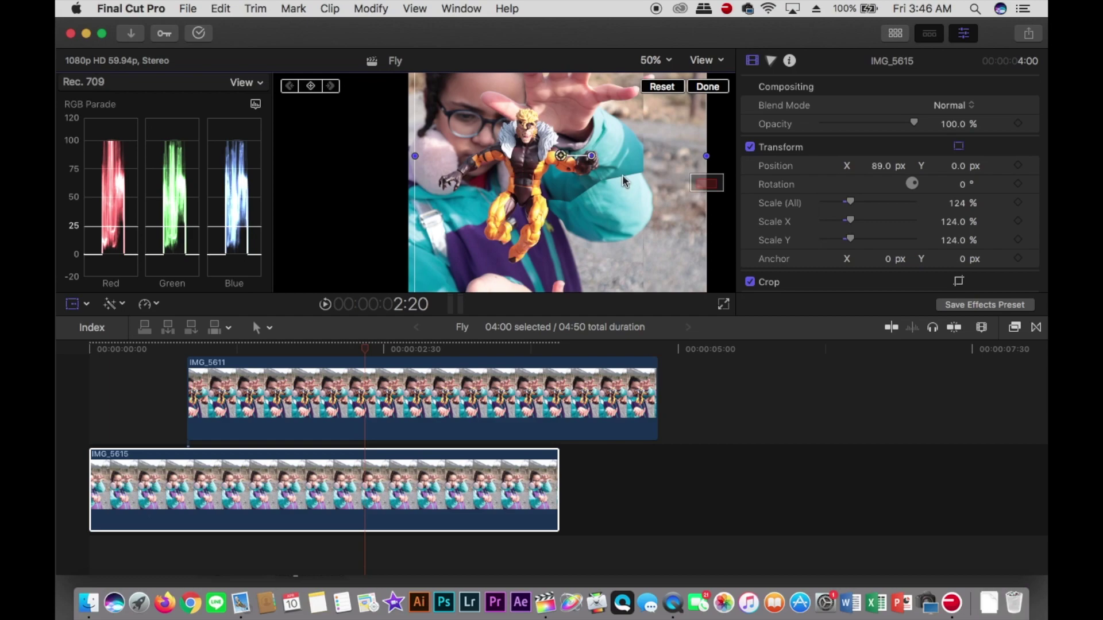
pyautogui.moveTo(563, 156); pyautogui.dragTo(560, 155)
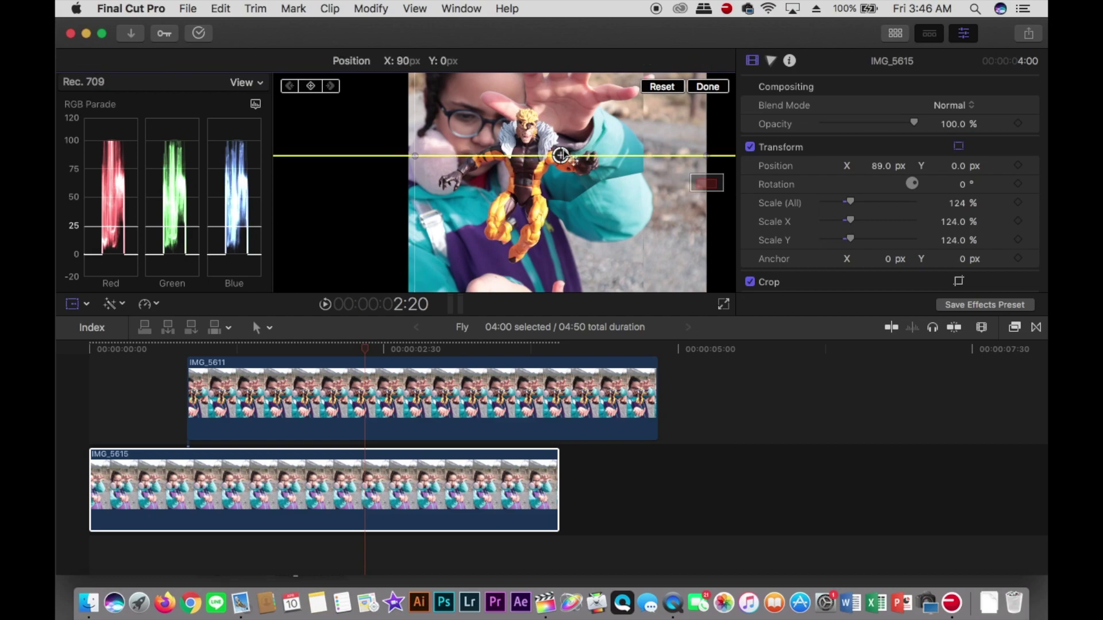
pyautogui.moveTo(561, 155); pyautogui.dragTo(568, 147)
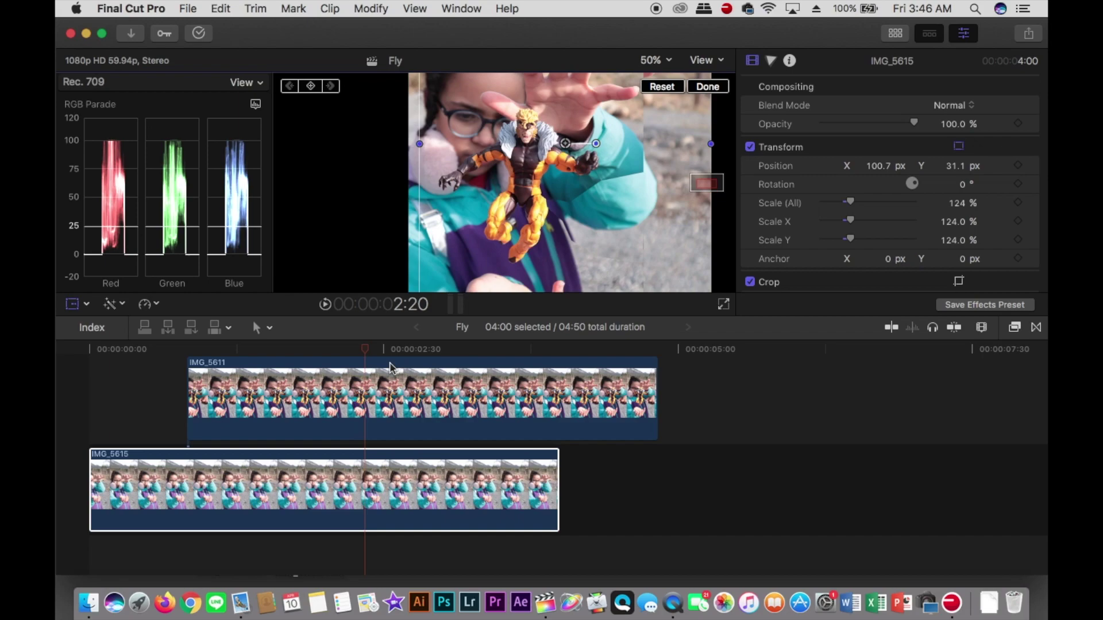
pyautogui.click(370, 378)
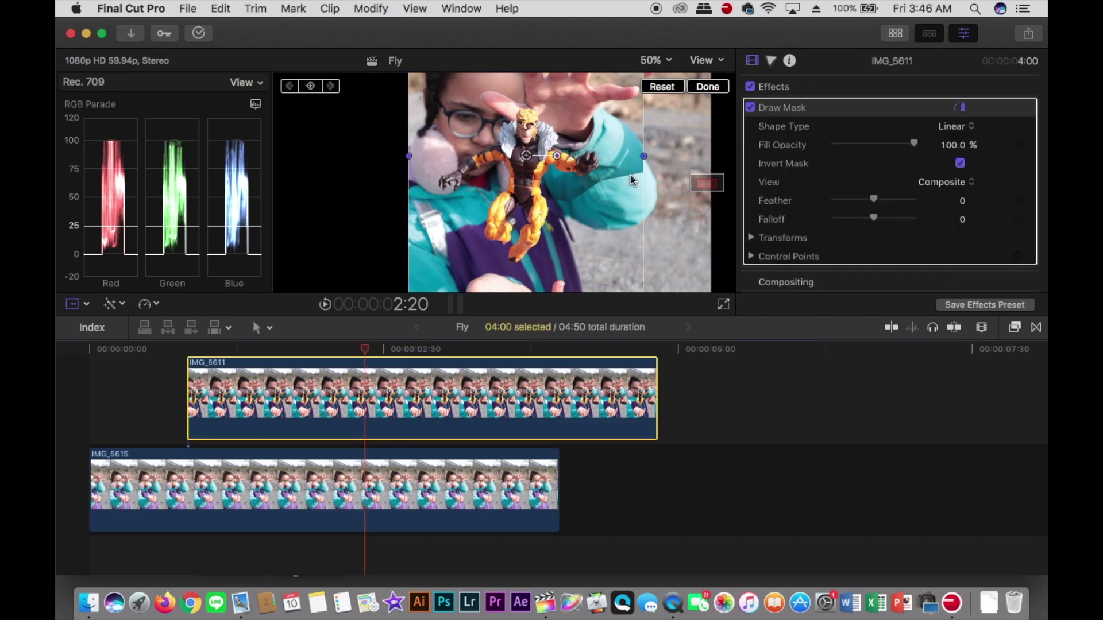
# Leave transform mode and drag mask points upward so the outline hugs the figure's arm.
pyautogui.click(798, 111)
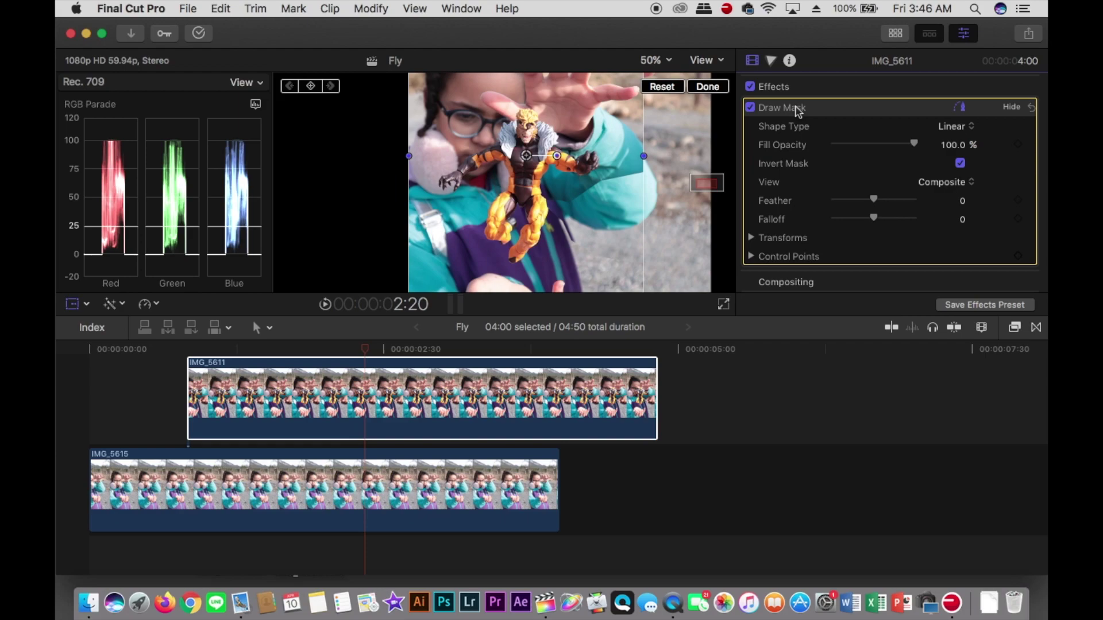
pyautogui.click(72, 305)
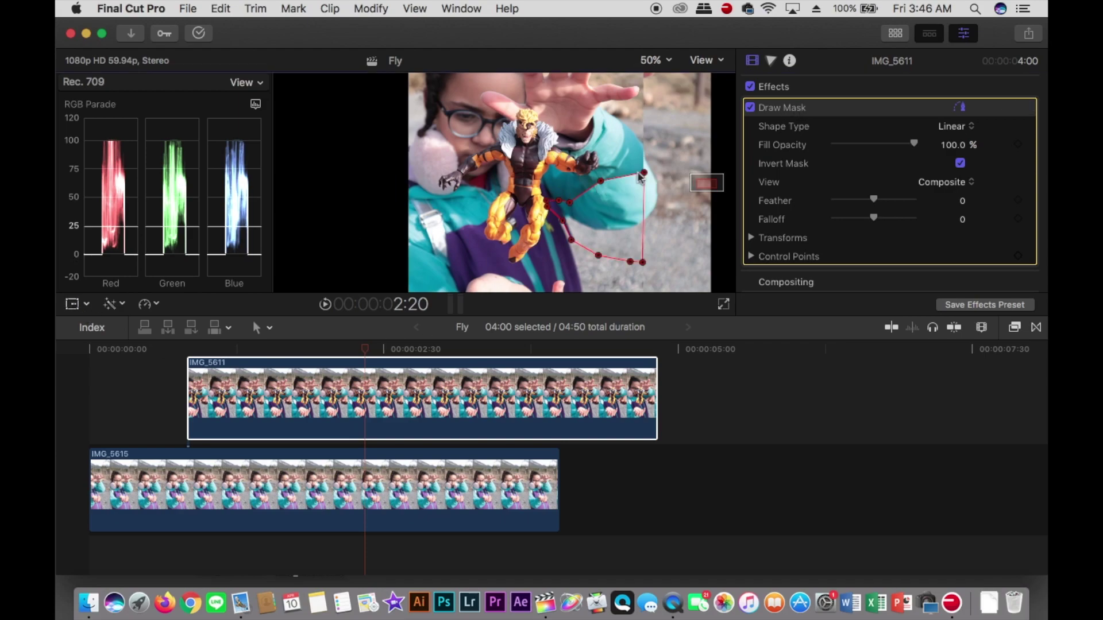
pyautogui.moveTo(644, 171); pyautogui.dragTo(645, 97)
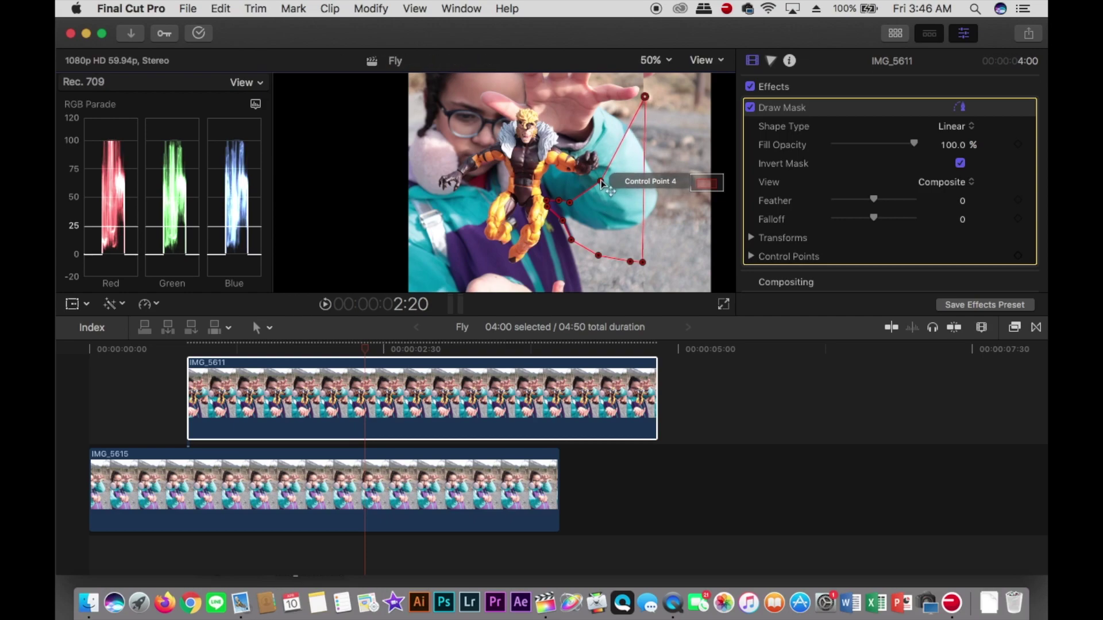
pyautogui.moveTo(601, 183); pyautogui.dragTo(550, 181)
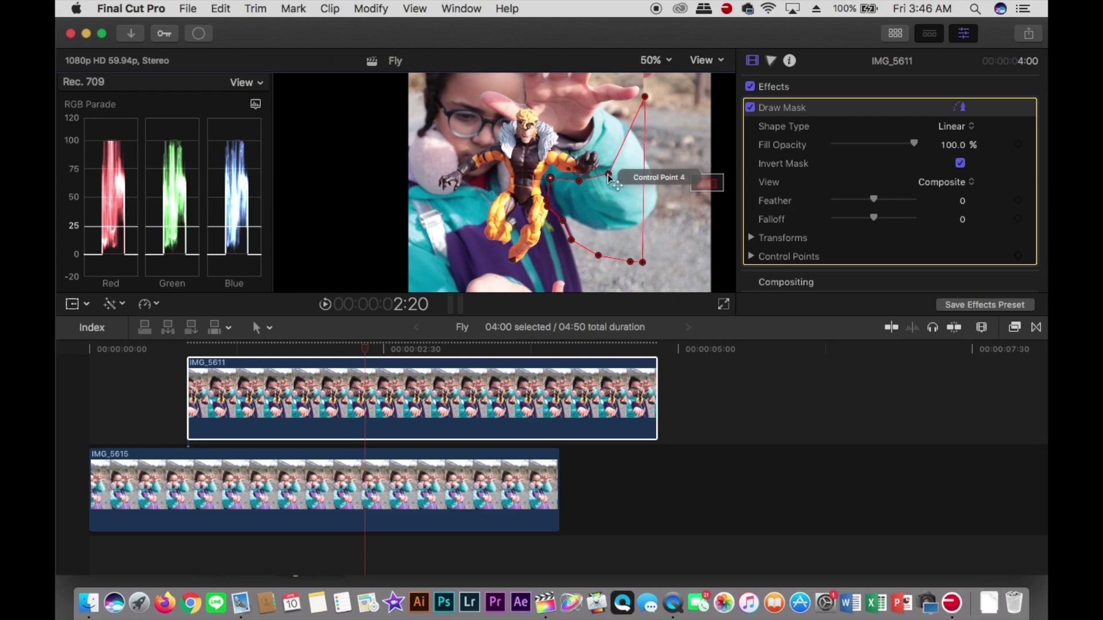
# Add a mask point and drag it beside the raised hand, near X 211, Y 105 px.
pyautogui.keyDown('alt'); pyautogui.click(627, 136); pyautogui.keyUp('alt')
pyautogui.moveTo(628, 140); pyautogui.dragTo(608, 114)
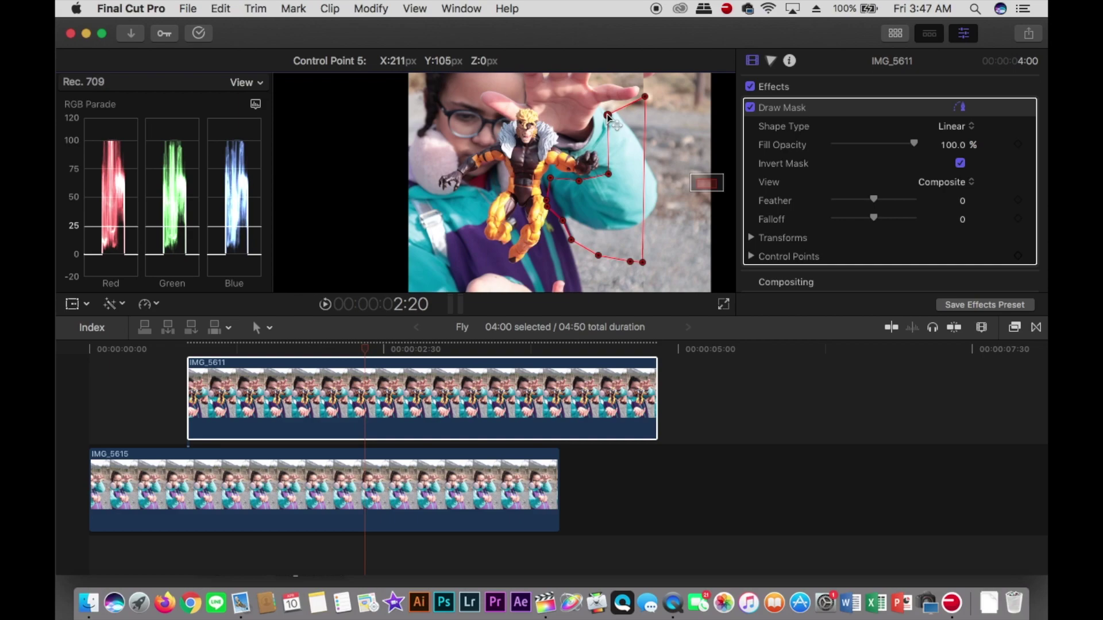
pyautogui.moveTo(609, 116); pyautogui.dragTo(608, 115)
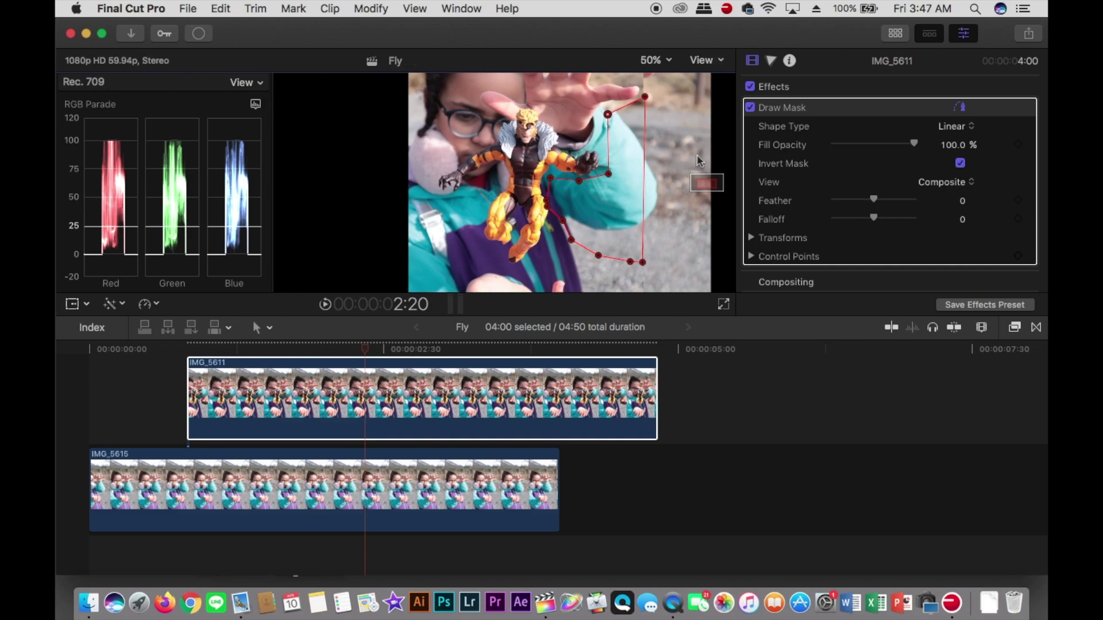
pyautogui.moveTo(699, 185); pyautogui.dragTo(698, 186)
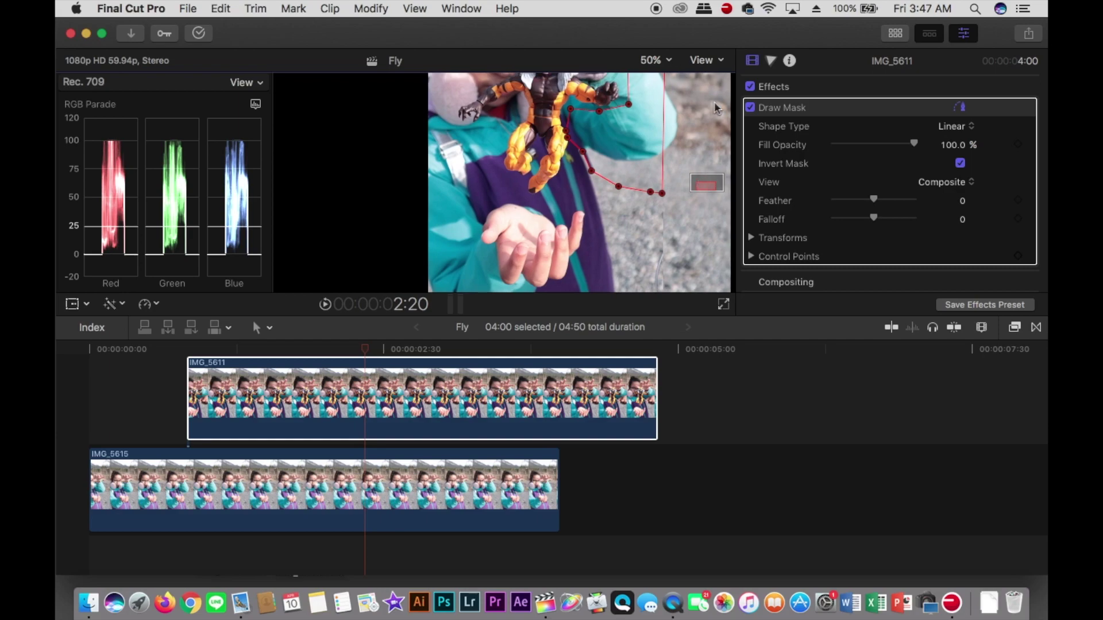
# Set the viewer to 25% and pull two mask points inward to wrap the raised hand tightly.
pyautogui.click(722, 61)
pyautogui.click(669, 62)
pyautogui.click(671, 63)
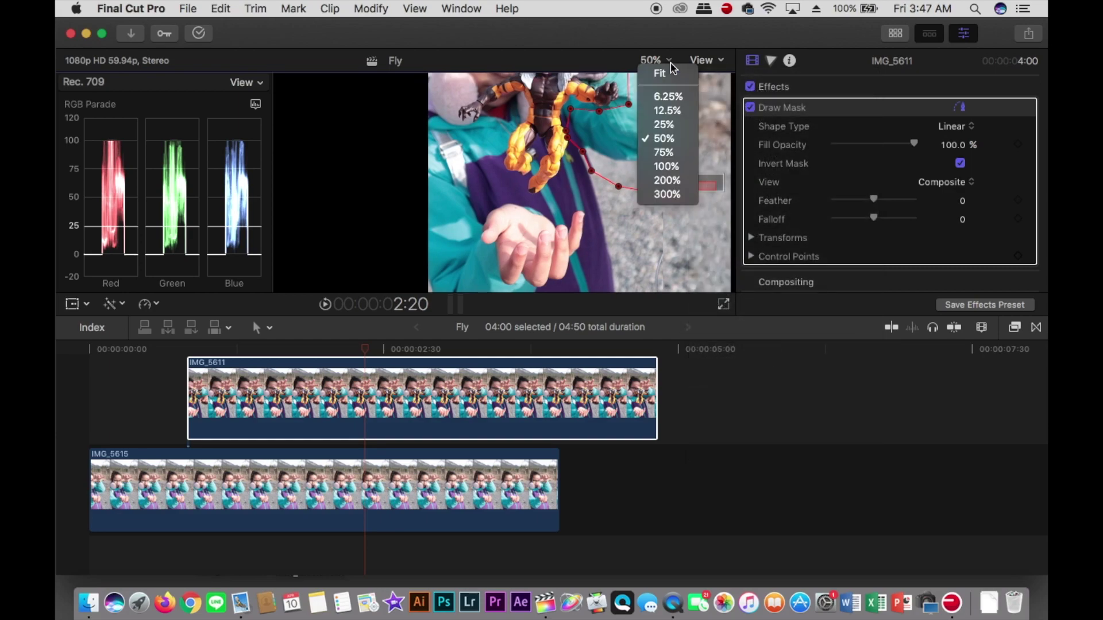
pyautogui.click(671, 123)
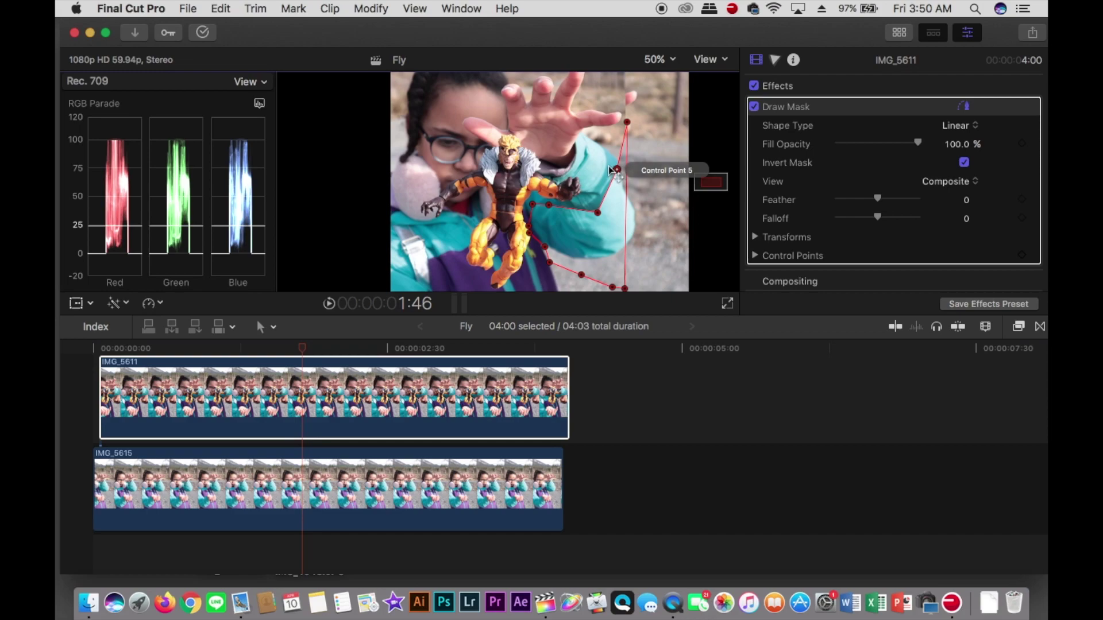
pyautogui.click(606, 165)
pyautogui.moveTo(606, 166); pyautogui.dragTo(598, 156)
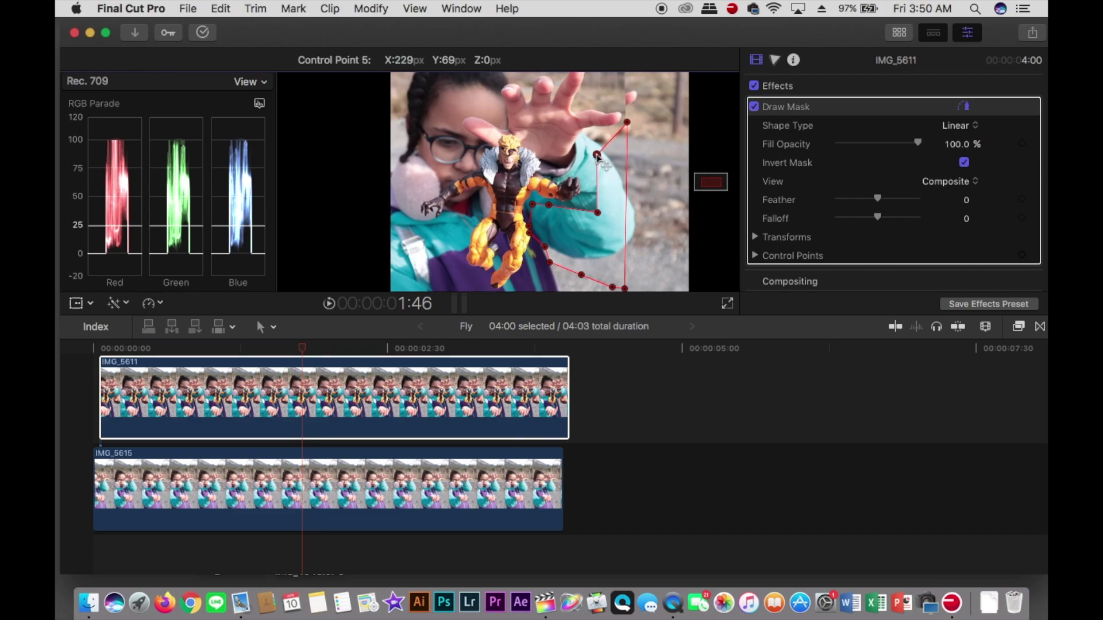
pyautogui.moveTo(597, 212); pyautogui.dragTo(542, 226)
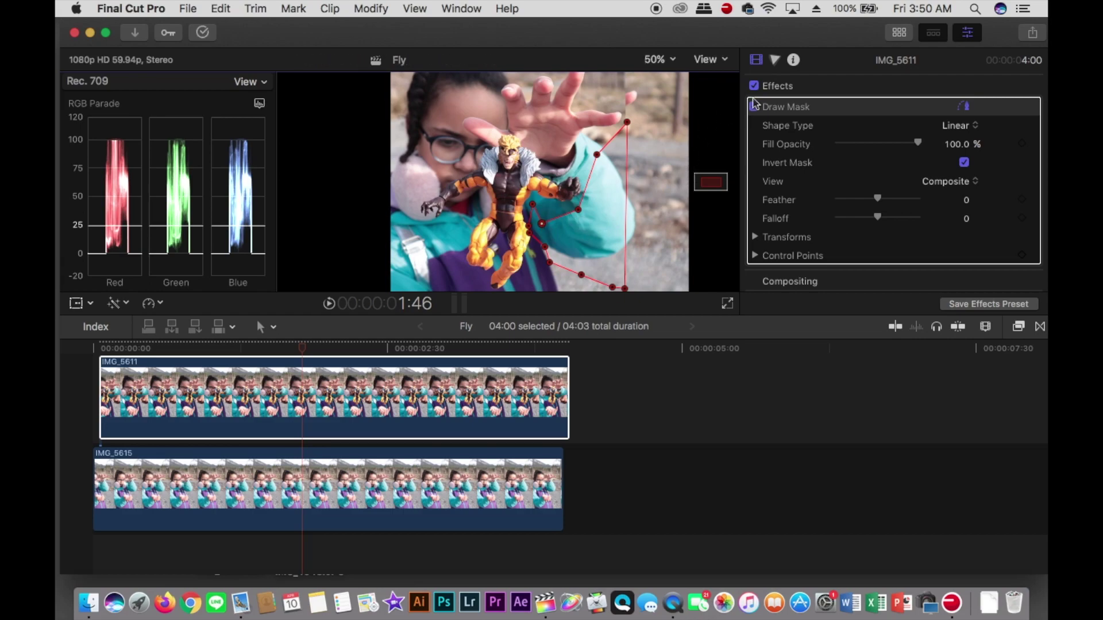
# Feather IMG_5611's Draw Mask edge to 28, keeping Fill Opacity at 100%, and leave full-screen preview.
pyautogui.click(793, 111)
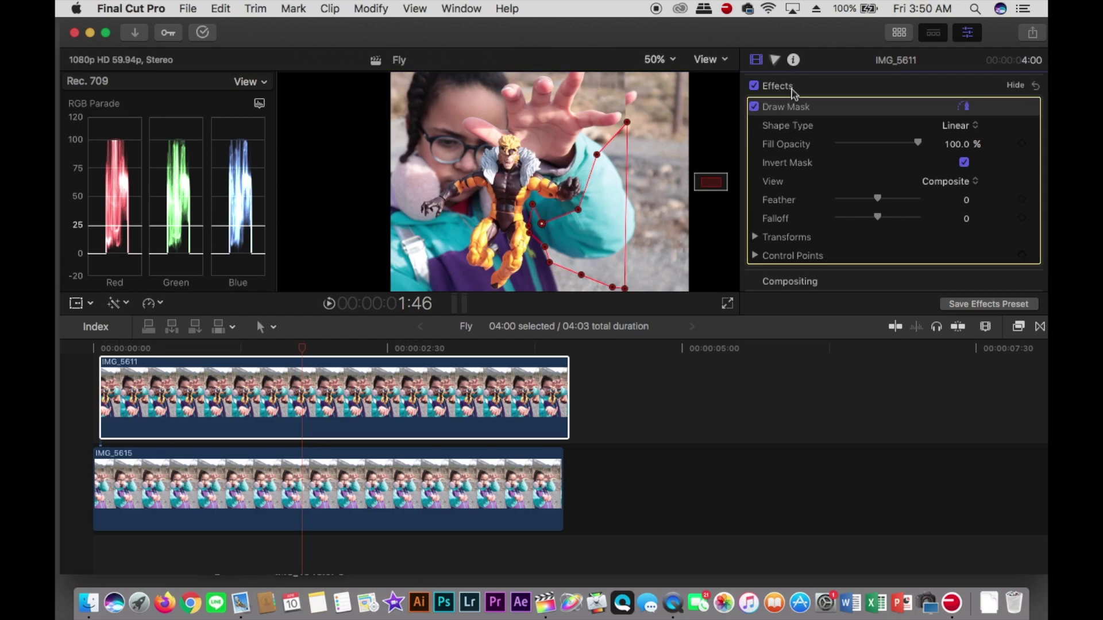
pyautogui.click(793, 92)
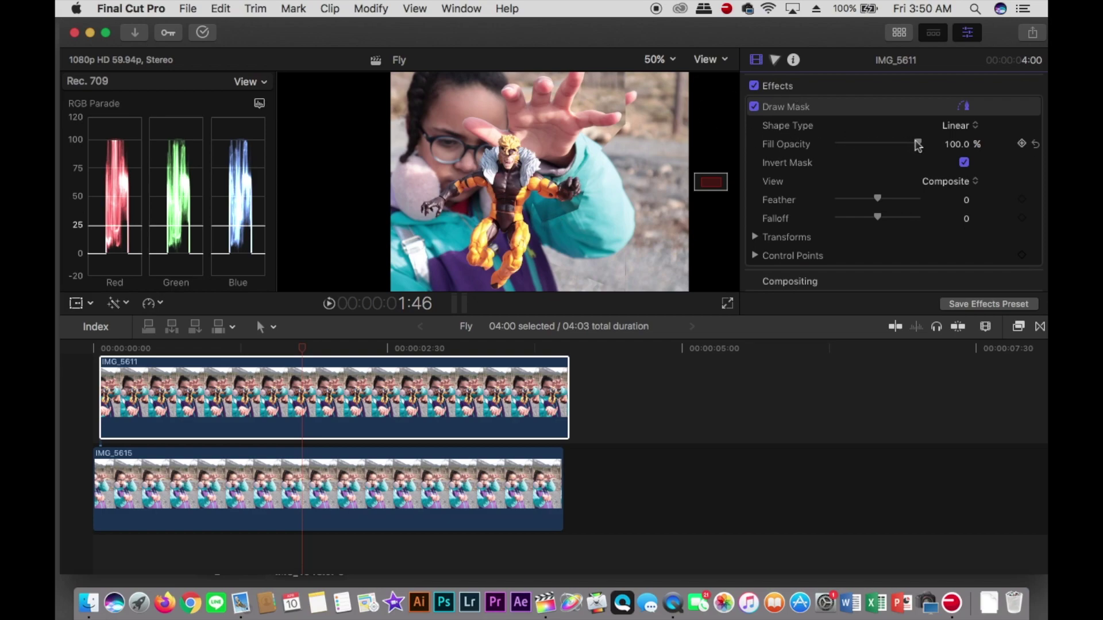
pyautogui.moveTo(919, 145)
pyautogui.mouseDown()
pyautogui.moveTo(908, 143)
pyautogui.moveTo(922, 144)
pyautogui.mouseUp()
pyautogui.moveTo(878, 199); pyautogui.dragTo(889, 201)
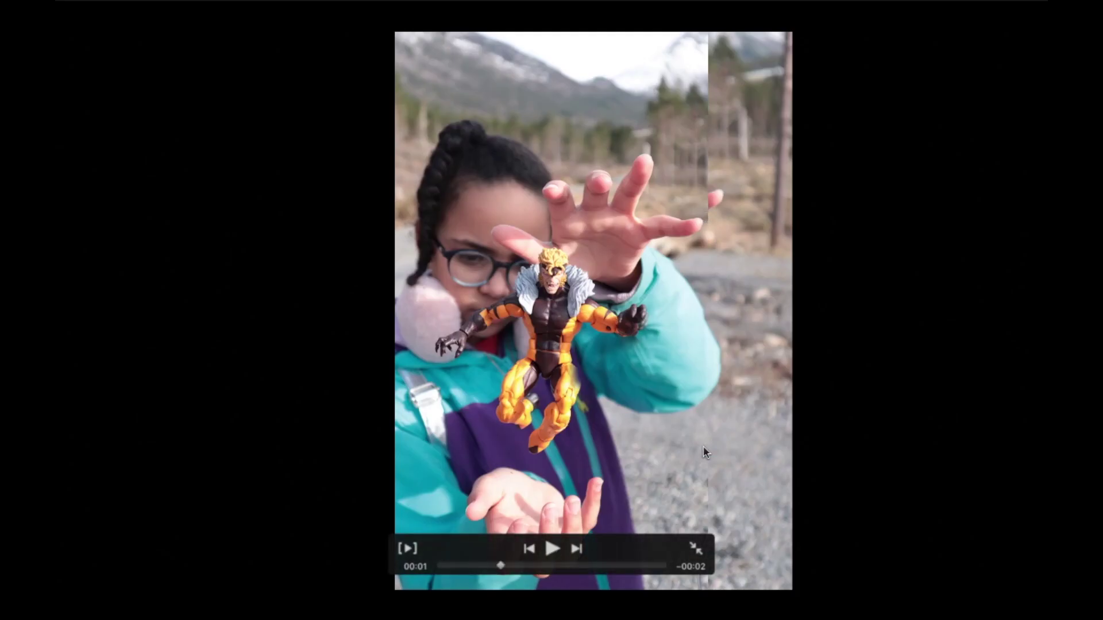
pyautogui.click(696, 550)
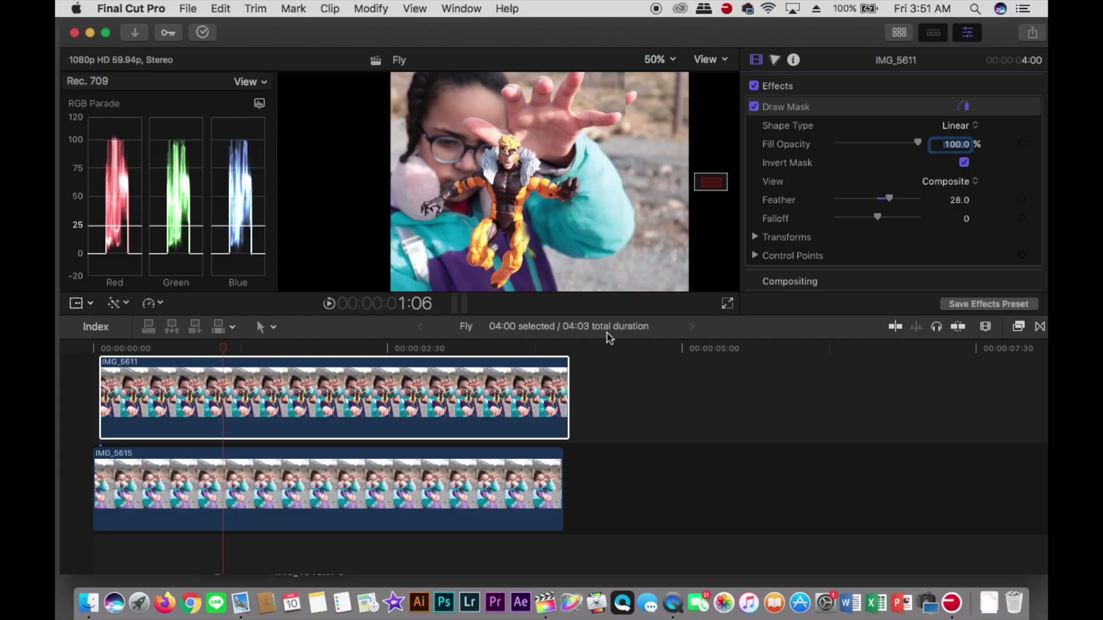
# Crop the lower IMG_5615 clip about 139 px in from its right edge.
pyautogui.click(76, 303)
pyautogui.click(76, 304)
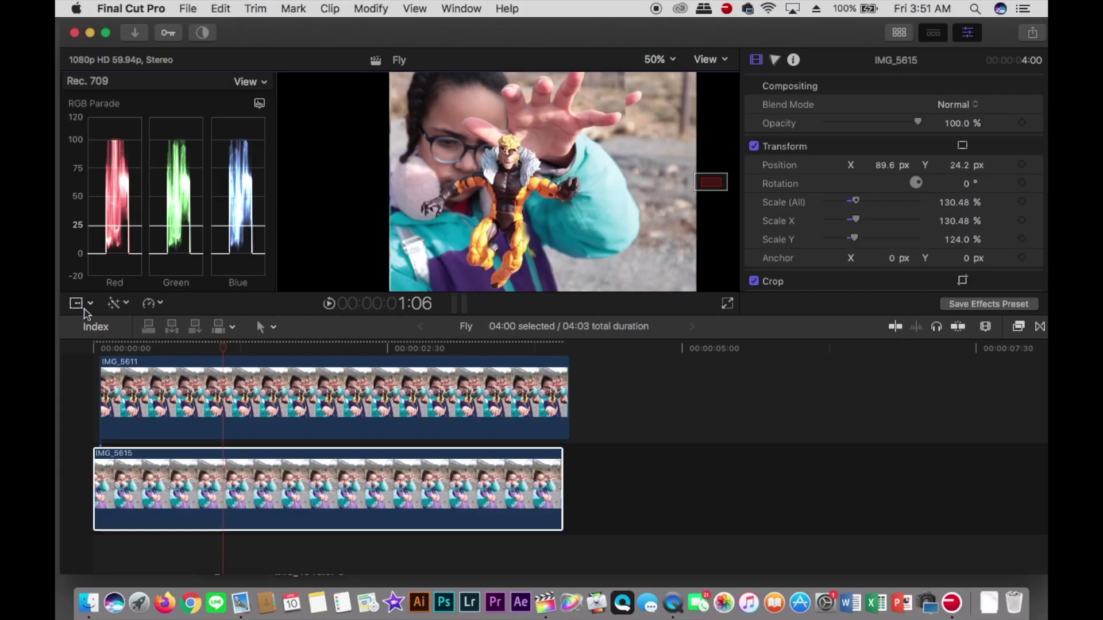
pyautogui.click(90, 303)
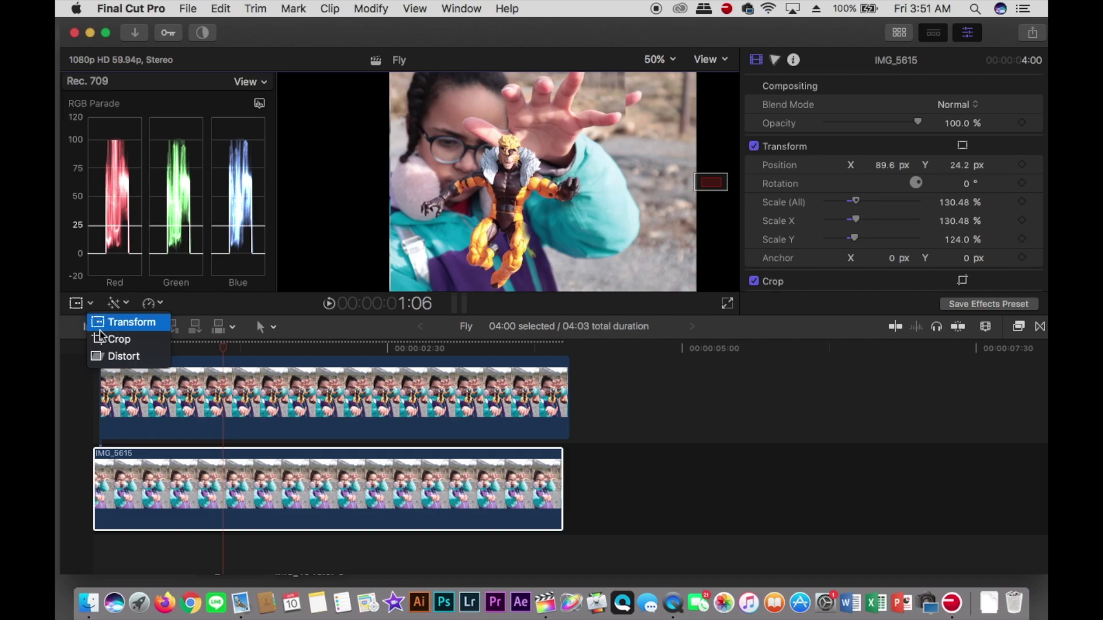
pyautogui.click(118, 339)
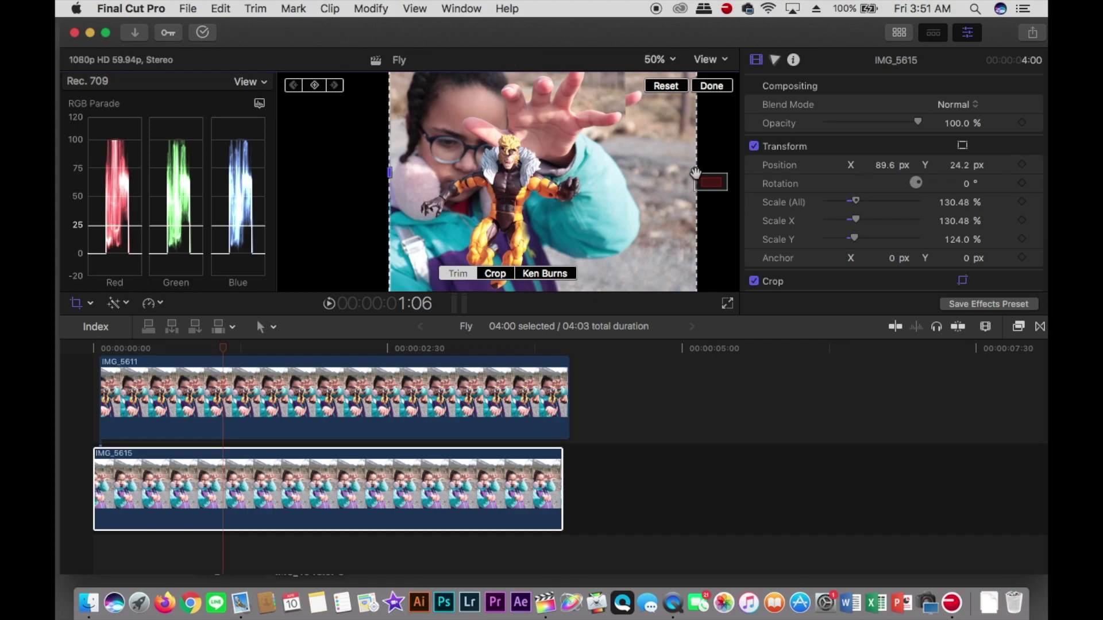
pyautogui.moveTo(696, 172); pyautogui.dragTo(618, 168)
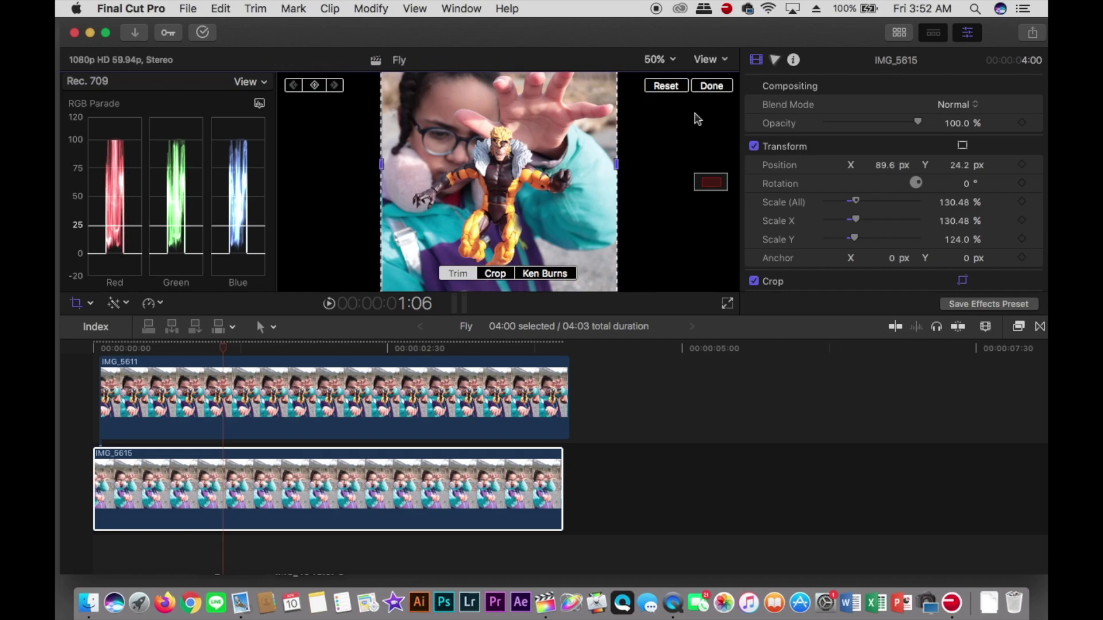
pyautogui.click(713, 86)
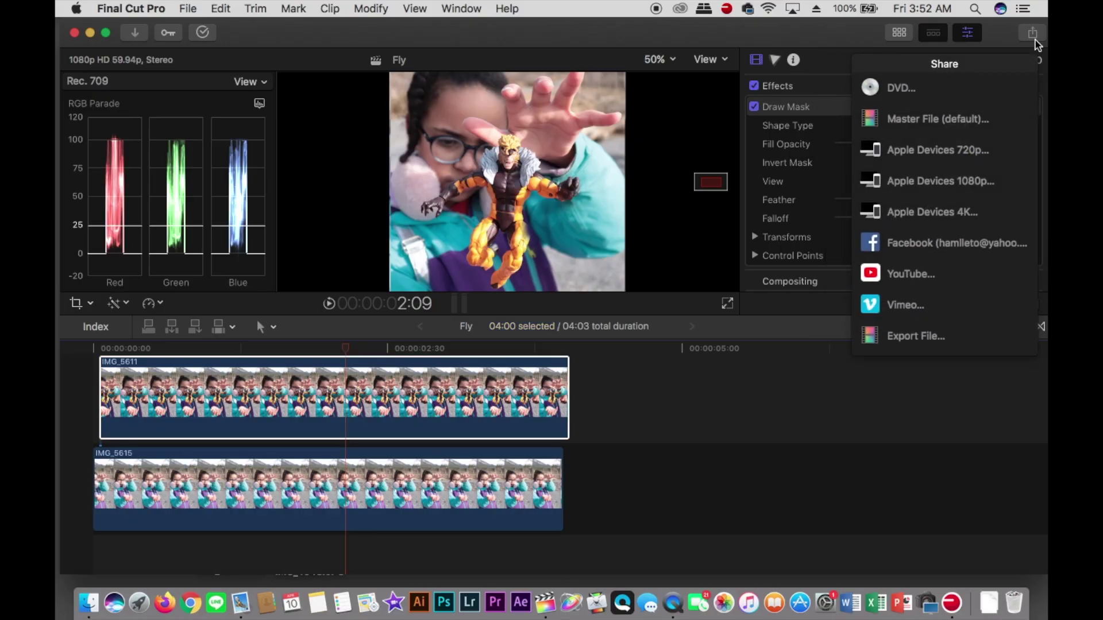
# Save the current frame as a JPEG titled 'Fly April marvelodad' on the Desktop.
pyautogui.click(926, 355)
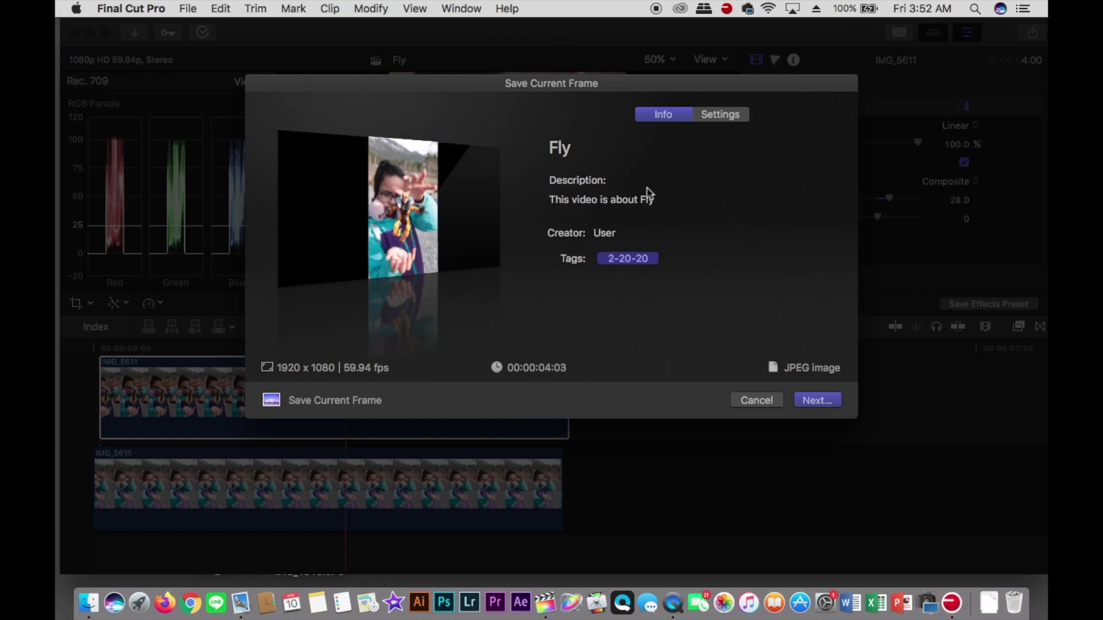
pyautogui.click(580, 144)
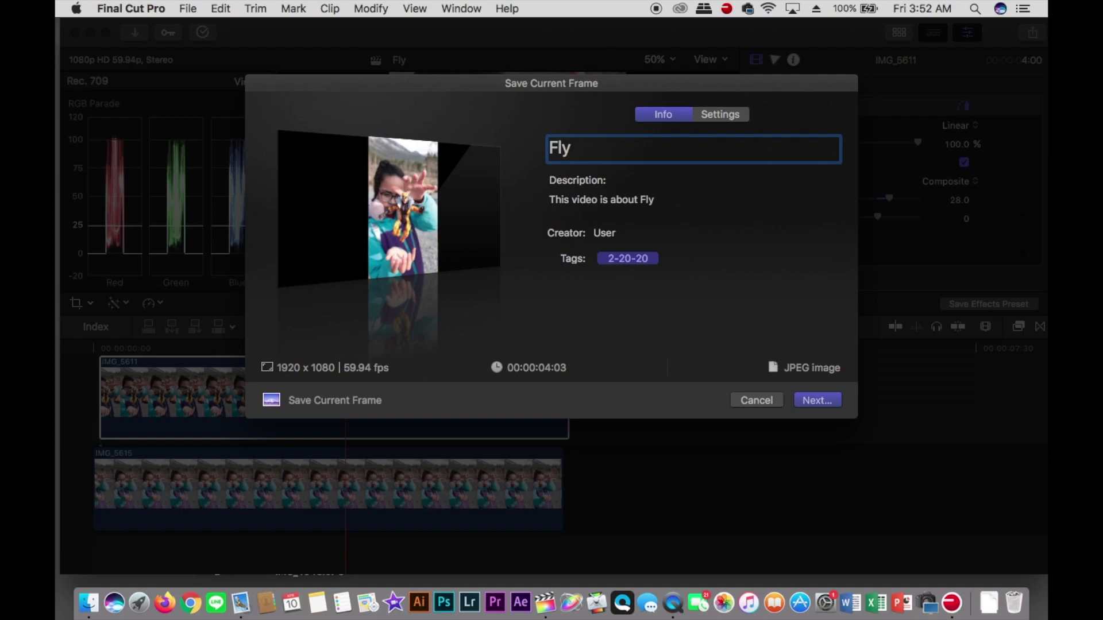
pyautogui.write('April marvelodad')
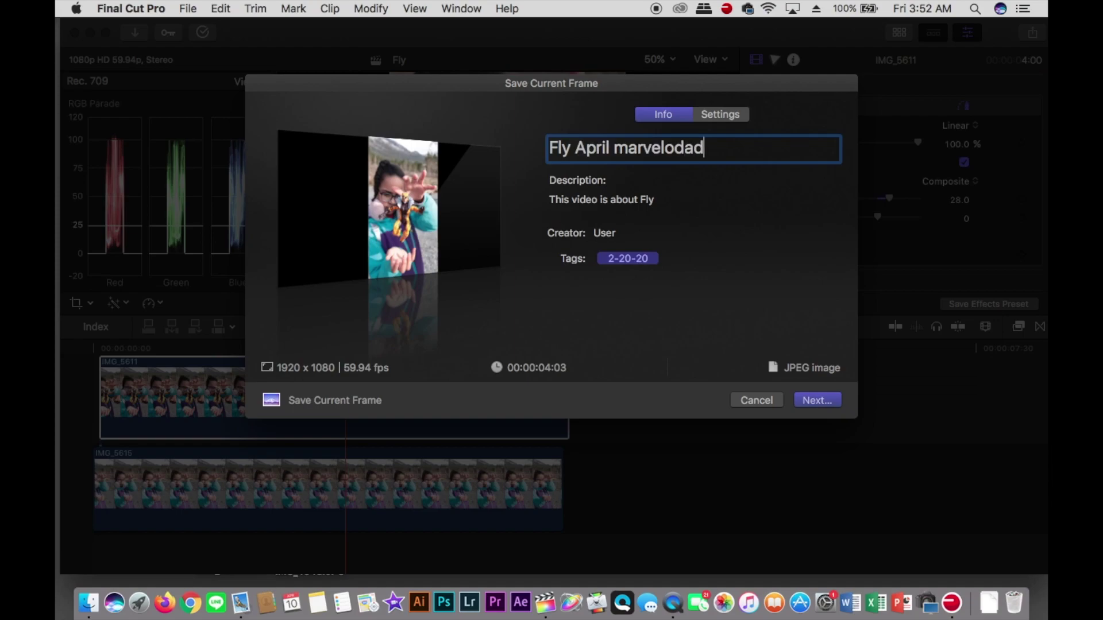
pyautogui.click(817, 401)
pyautogui.click(675, 187)
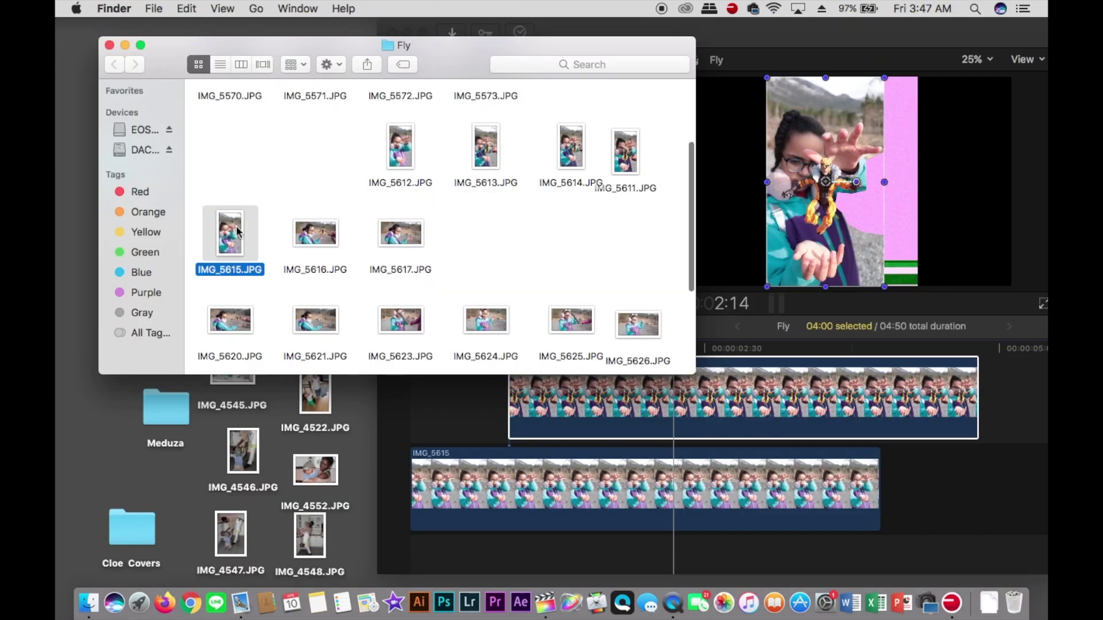
# Resize IMG_5615.JPG in Preview to fit 1920 × 1080 (606 × 1080), then add it to the timeline.
pyautogui.rightClick(237, 231)
pyautogui.click(251, 229)
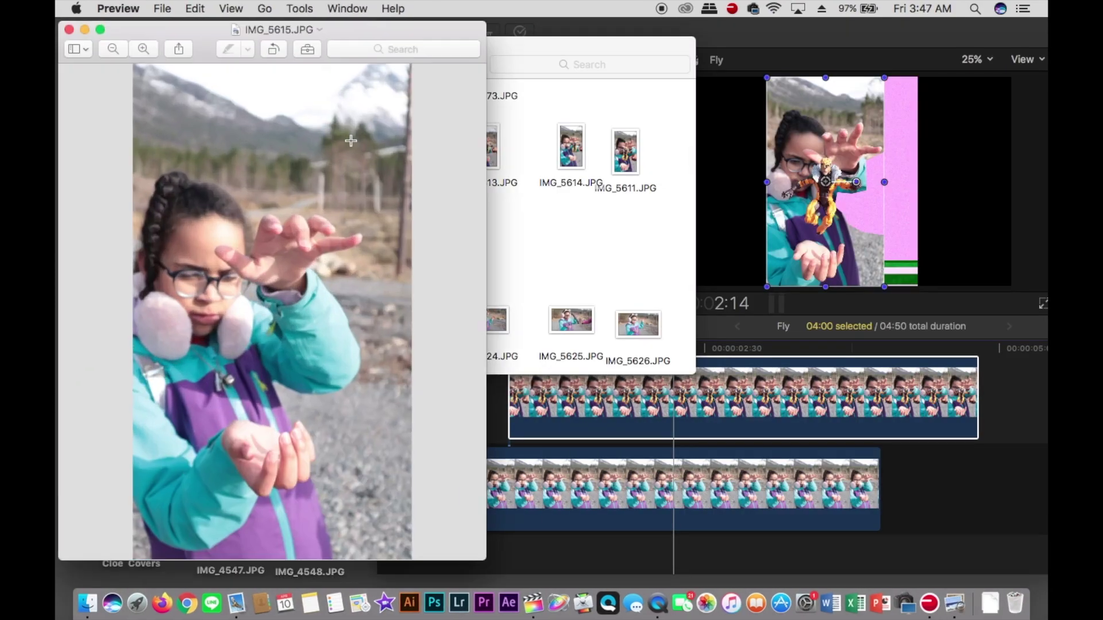
pyautogui.click(313, 50)
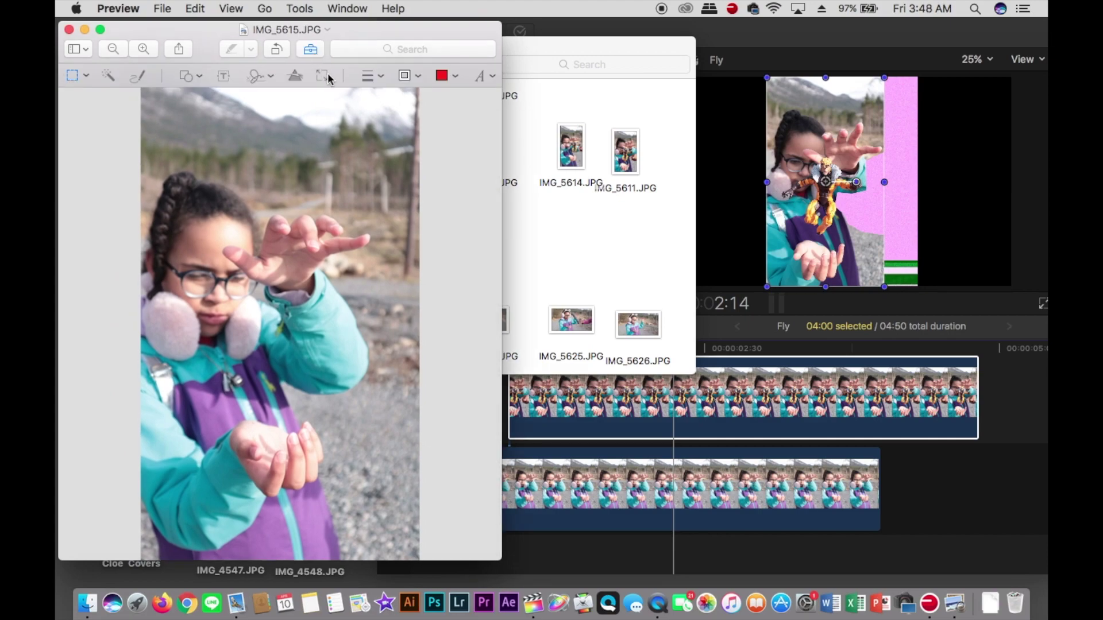
pyautogui.click(325, 76)
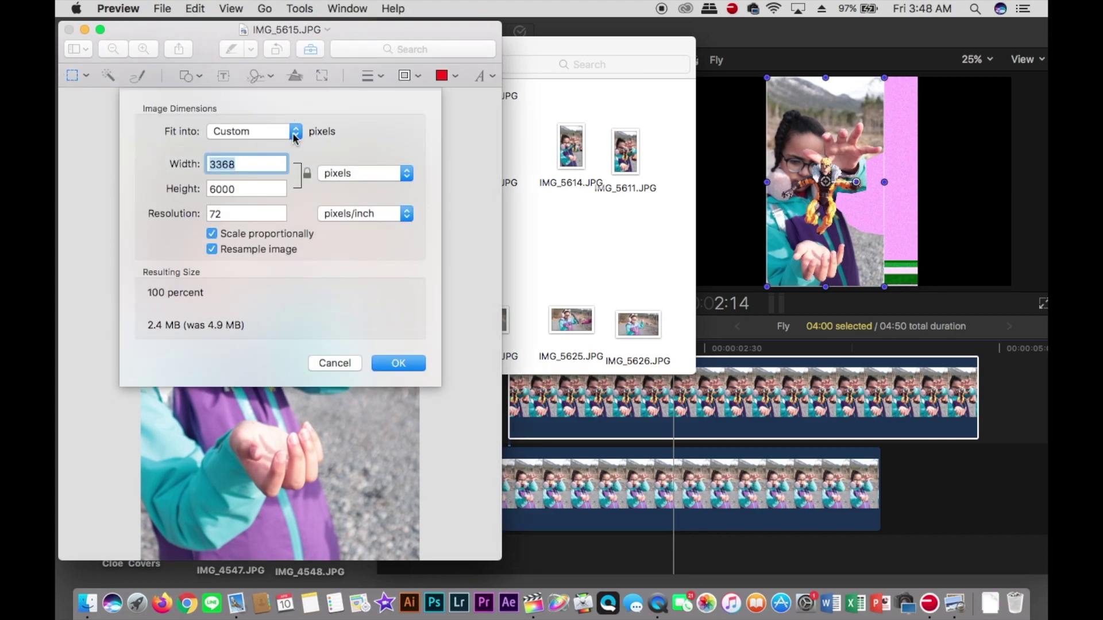
pyautogui.click(294, 136)
pyautogui.click(285, 250)
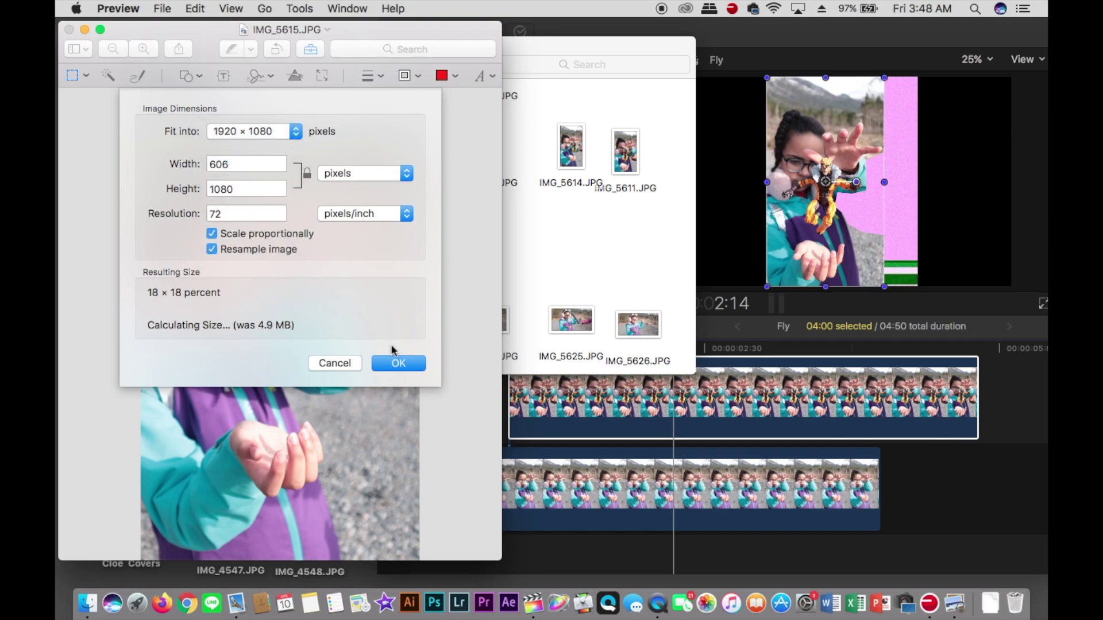
pyautogui.click(397, 364)
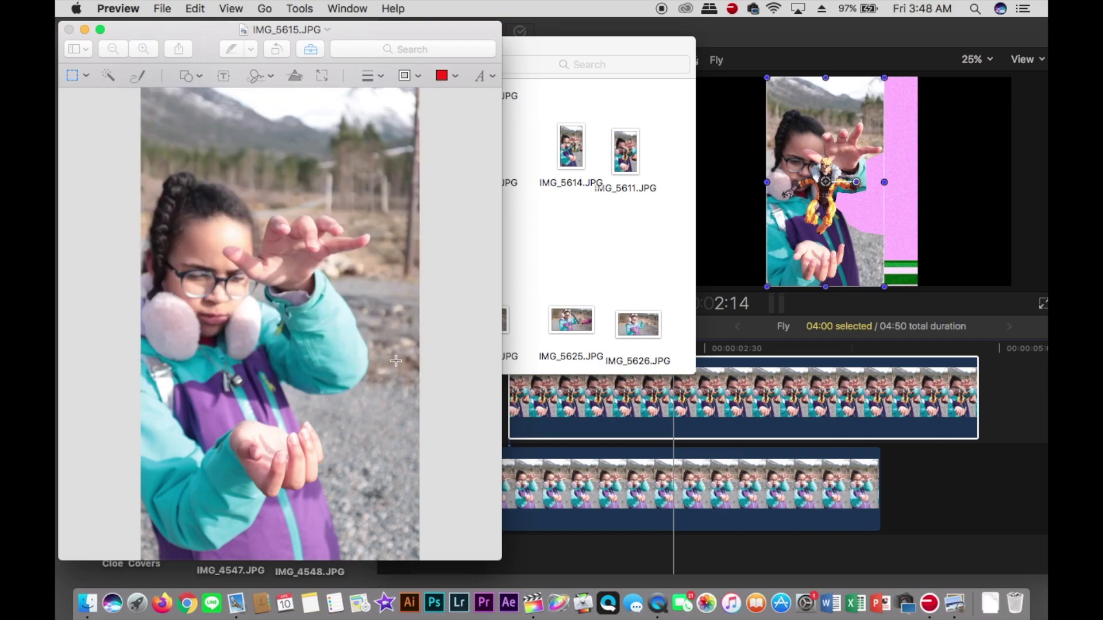
pyautogui.click(69, 29)
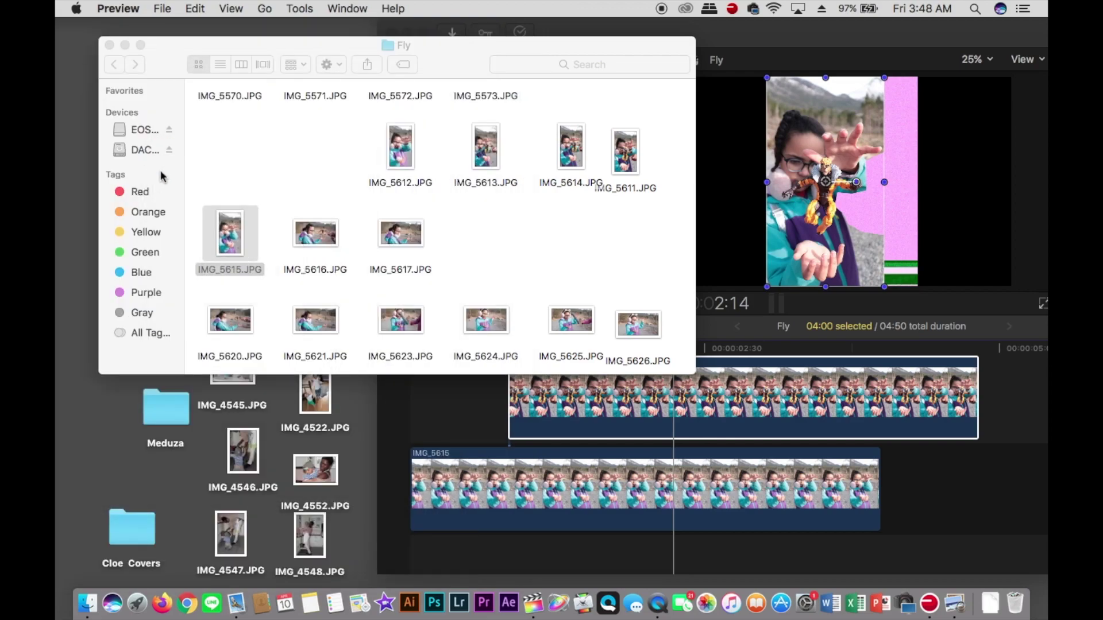
pyautogui.moveTo(237, 247); pyautogui.dragTo(921, 491)
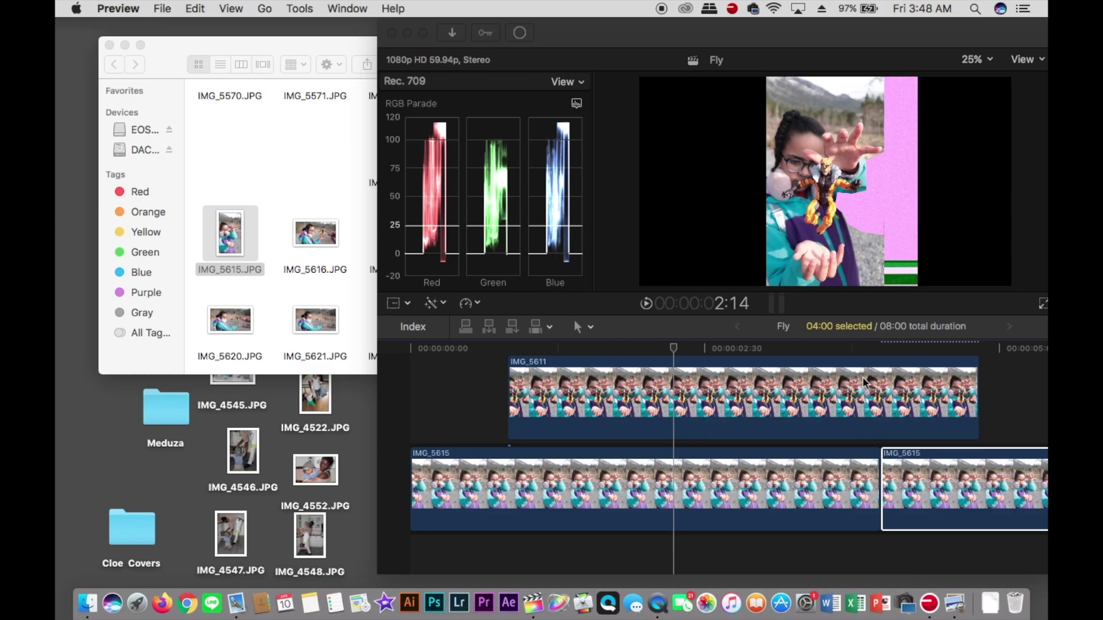